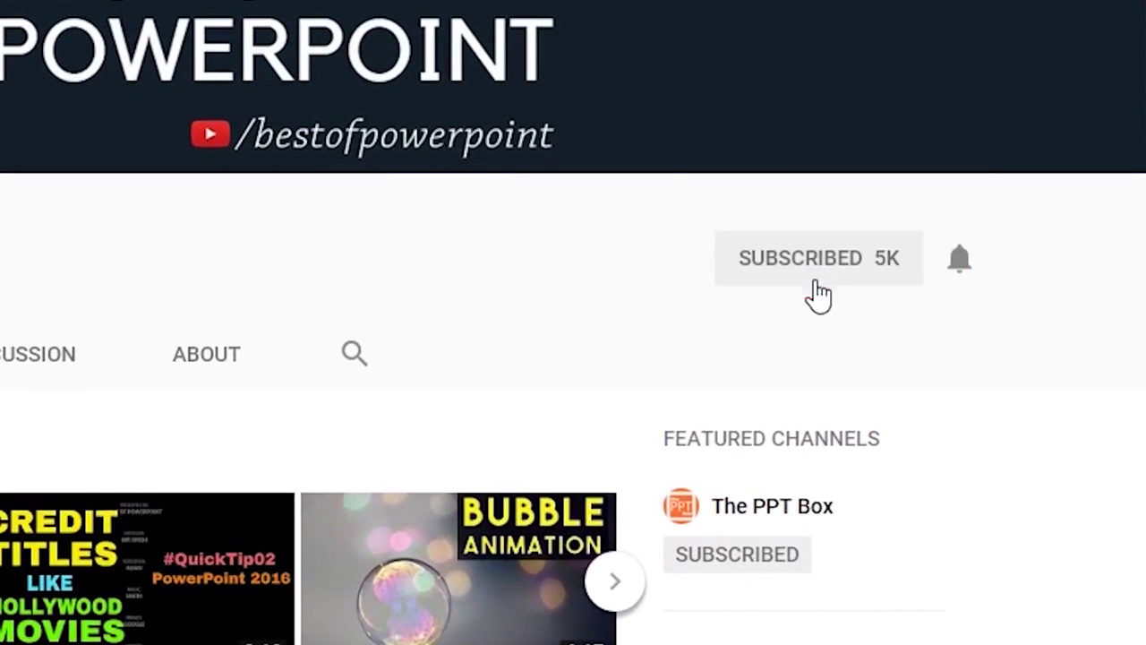
# Step: Click the bell beside SUBSCRIBED to get notifications from the Best of PowerPoint channel
pyautogui.click(956, 264)
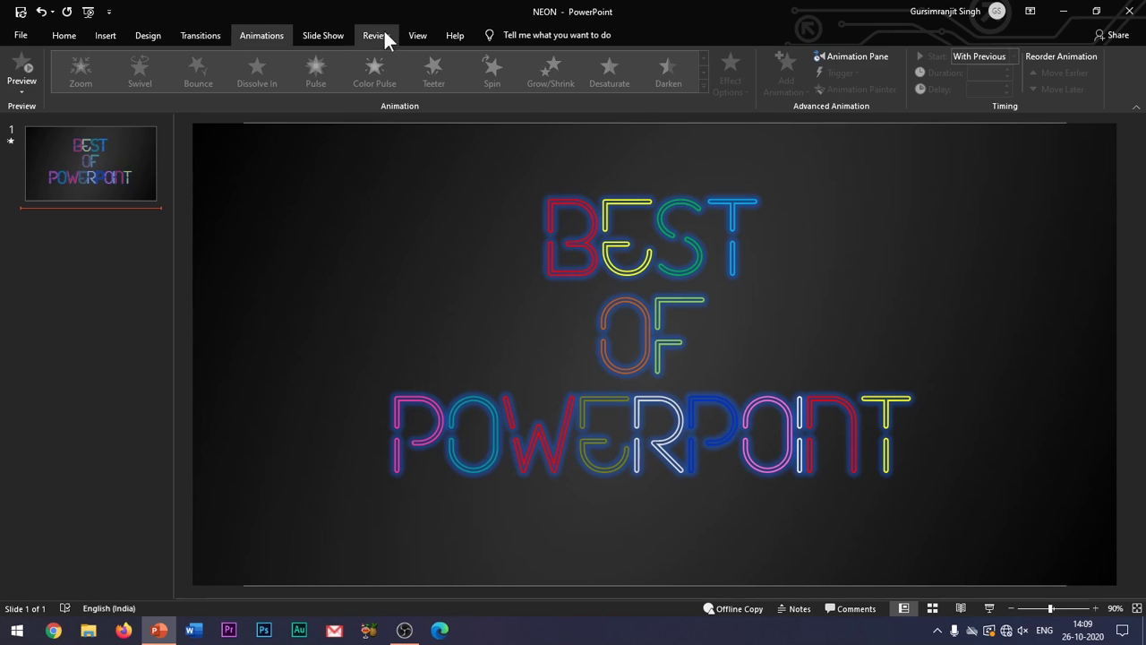
# Step: Show the Slide Show settings for the neon title deck and PowerPoint's recent presentations list
pyautogui.click(327, 35)
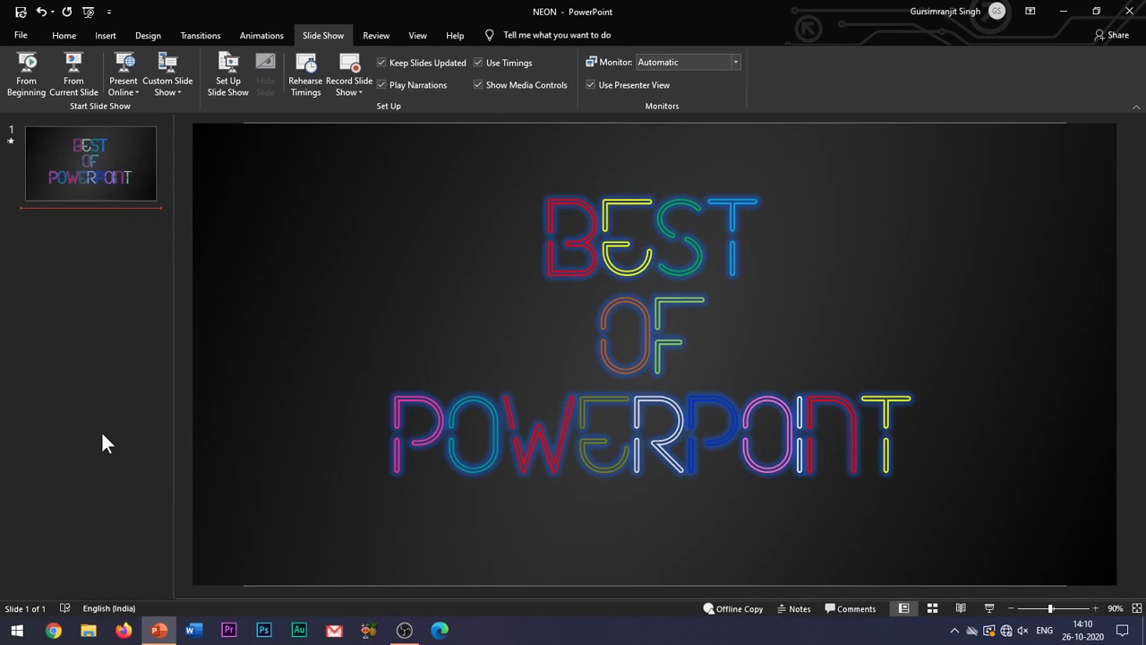
pyautogui.rightClick(157, 626)
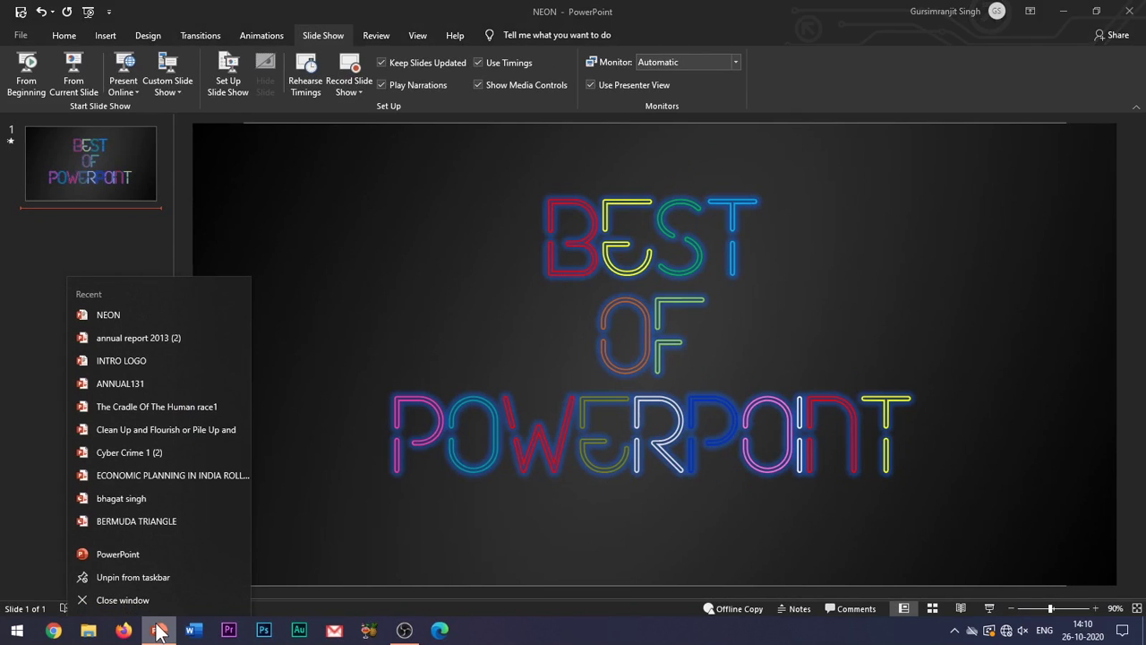
# Step: Start a new blank PowerPoint presentation and select slide 1
pyautogui.click(133, 556)
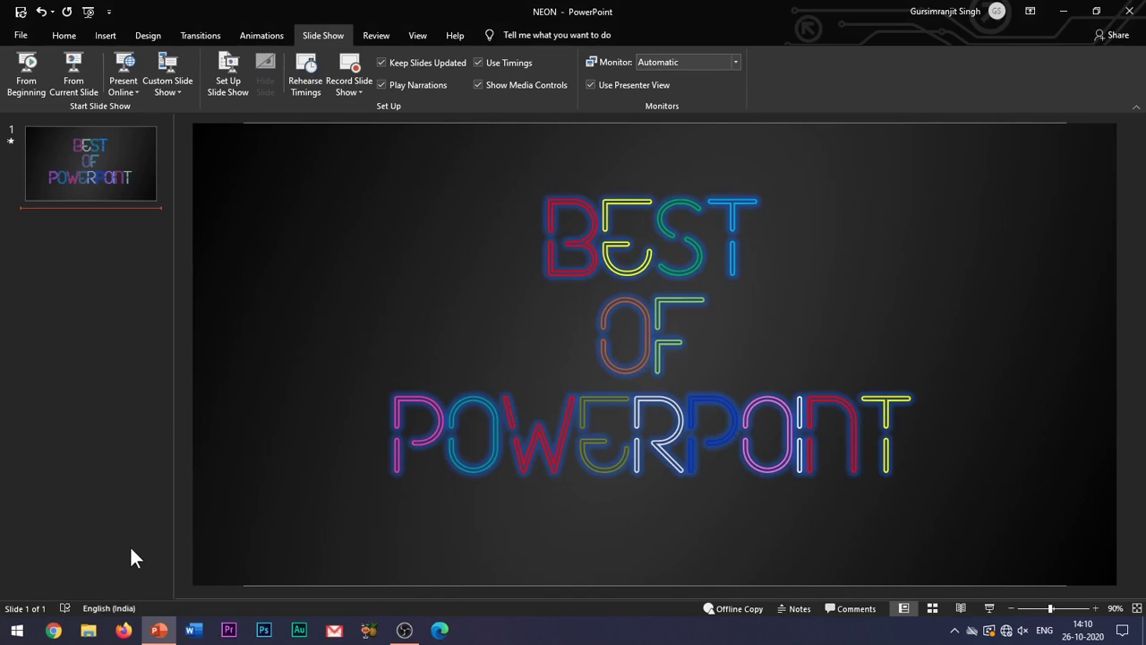
pyautogui.click(173, 130)
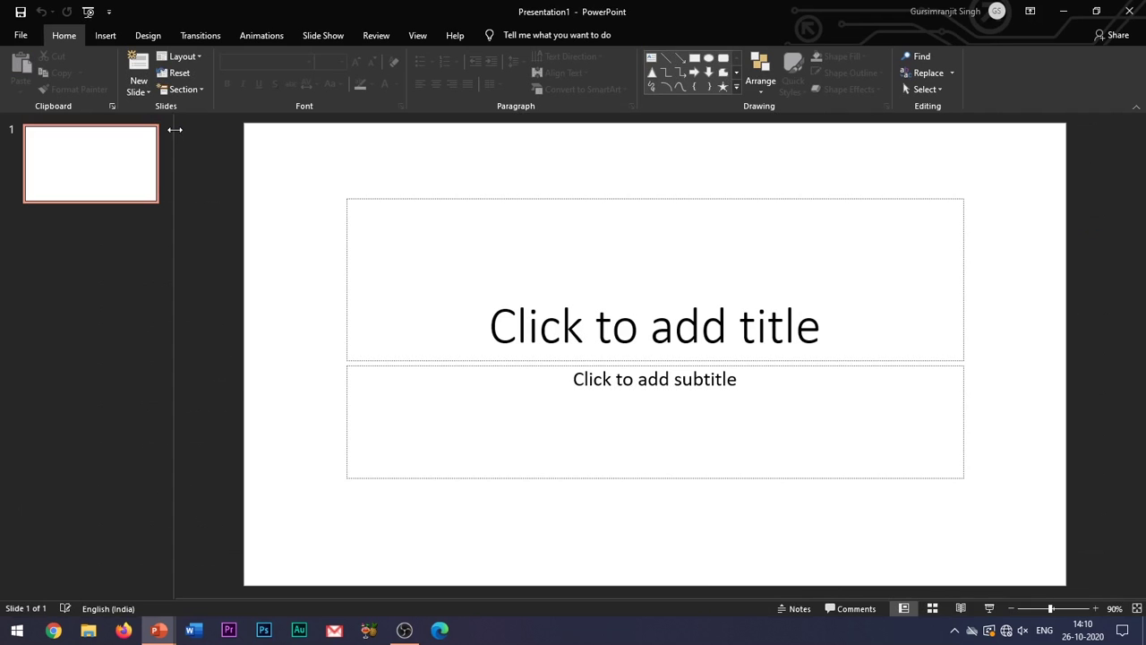
pyautogui.click(90, 185)
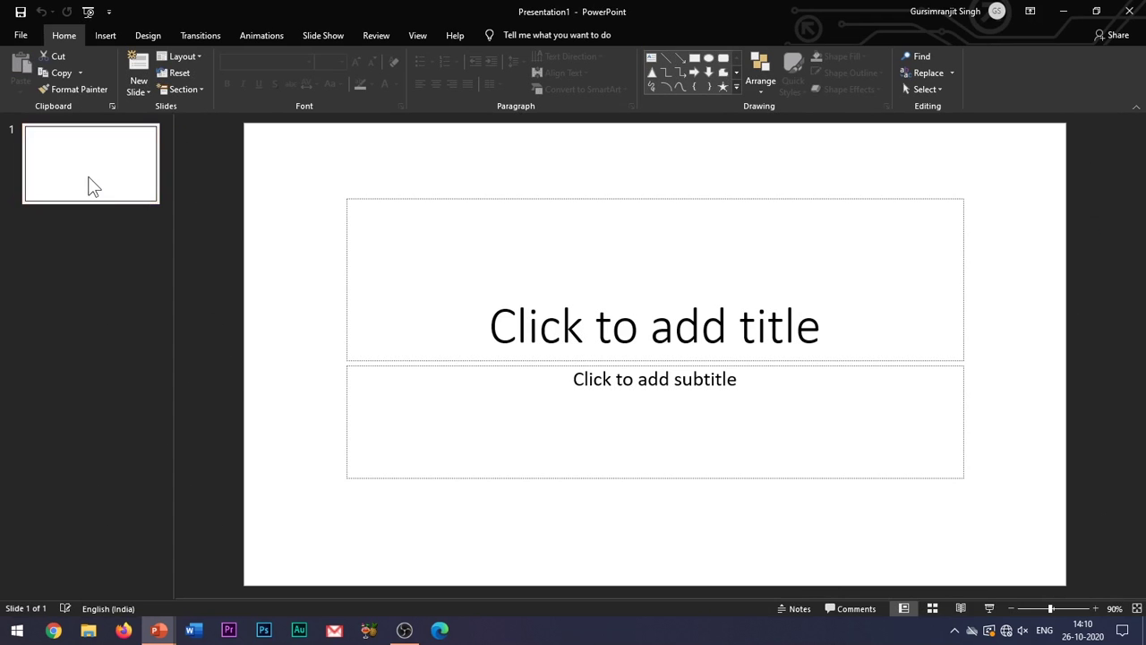
# Step: Fill slide 1's background with the dark 'unnamed (1)' picture from the Desktop
pyautogui.rightClick(90, 185)
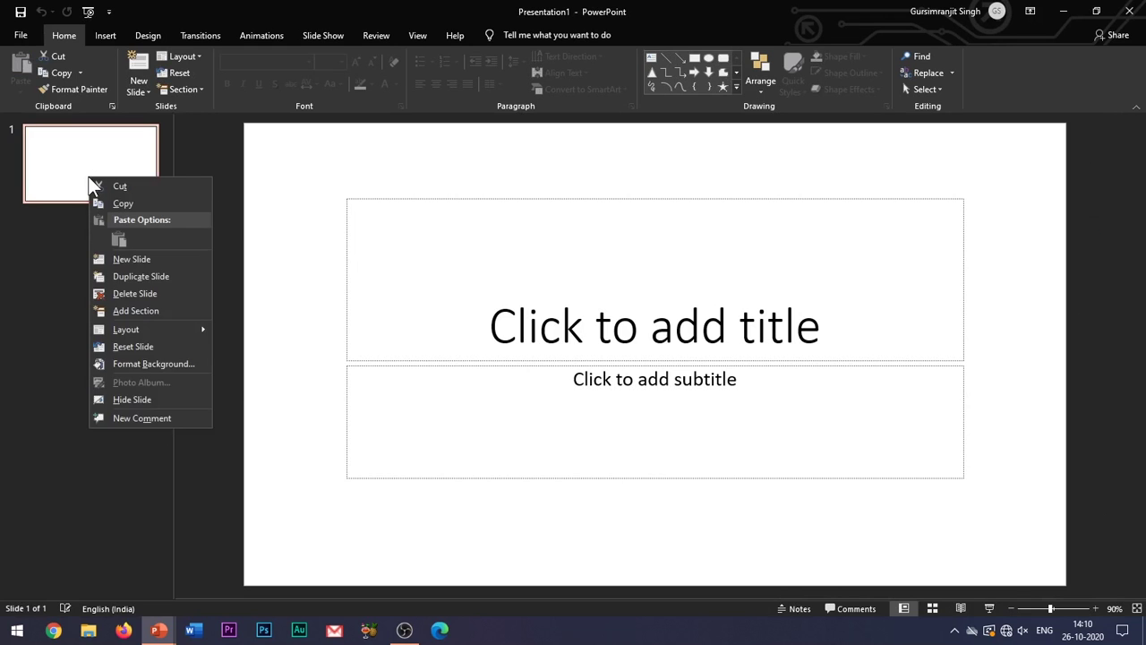
pyautogui.click(150, 367)
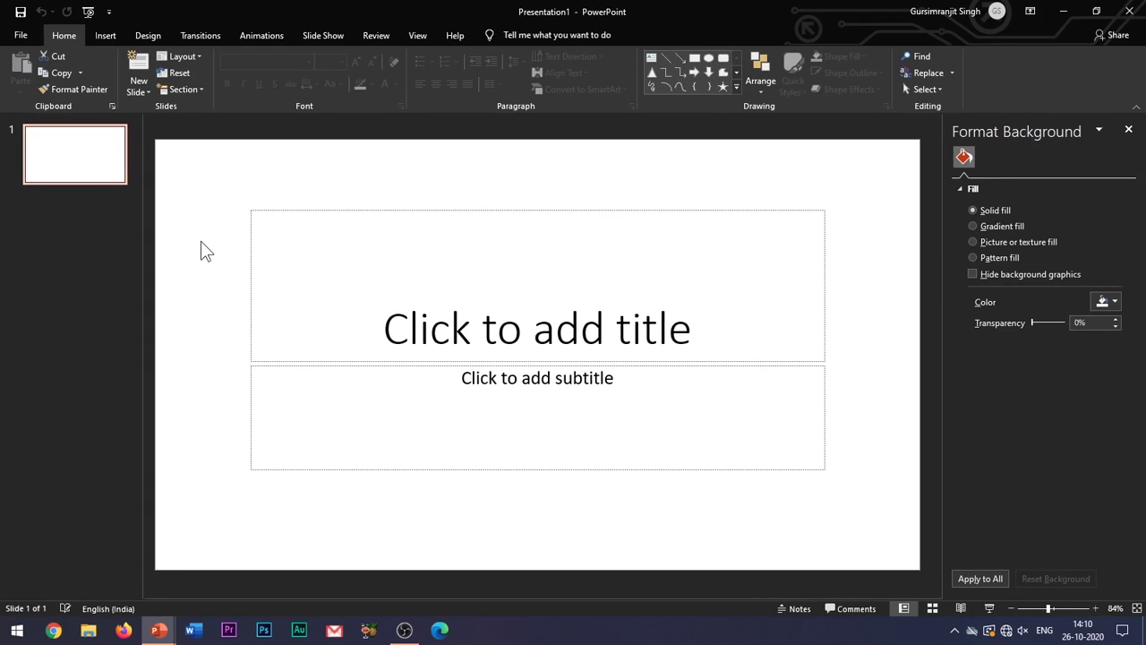
pyautogui.click(1001, 244)
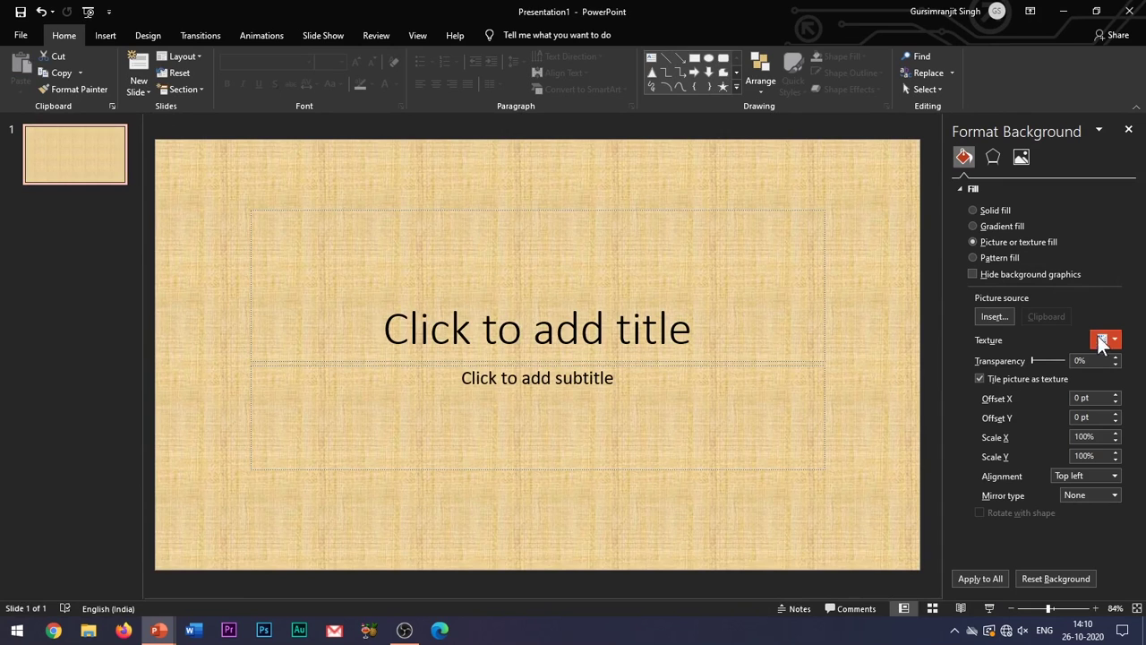
pyautogui.click(1008, 320)
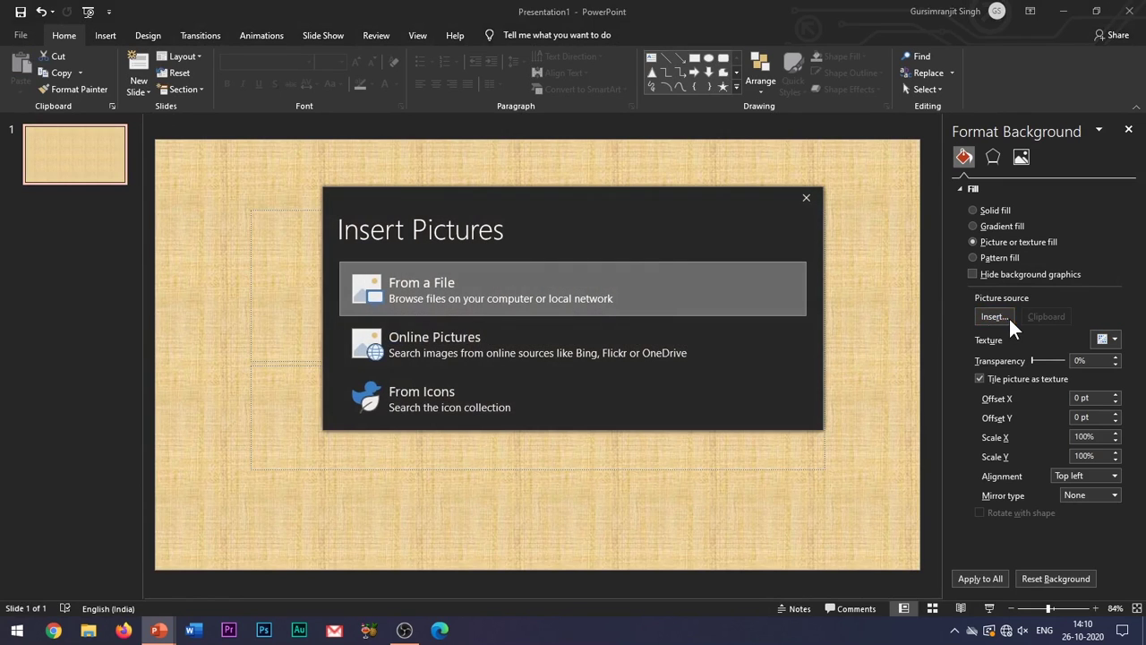
pyautogui.click(440, 283)
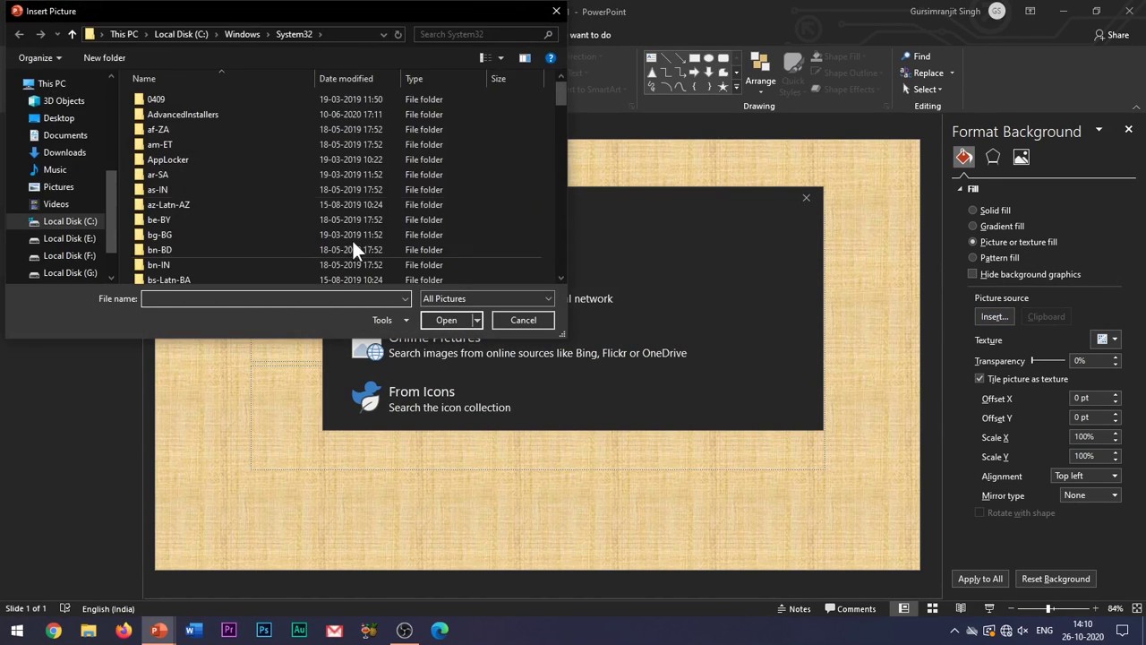
pyautogui.click(59, 117)
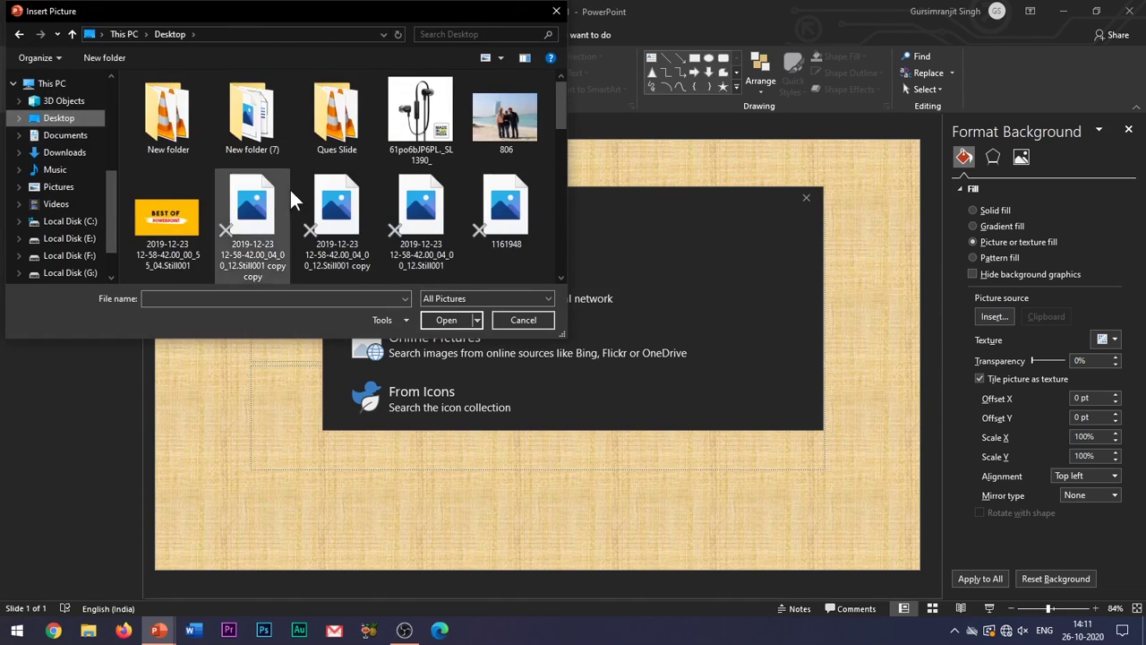
pyautogui.scroll(-3, 295, 202)
pyautogui.scroll(-3, 296, 202)
pyautogui.scroll(-3, 358, 224)
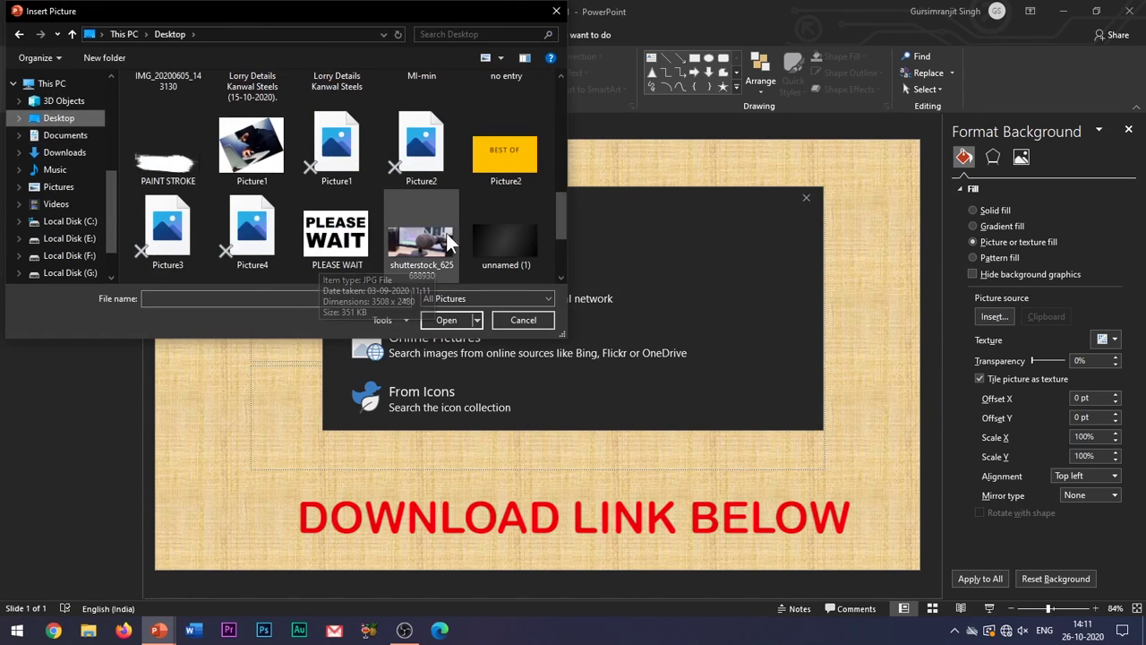
pyautogui.doubleClick(506, 240)
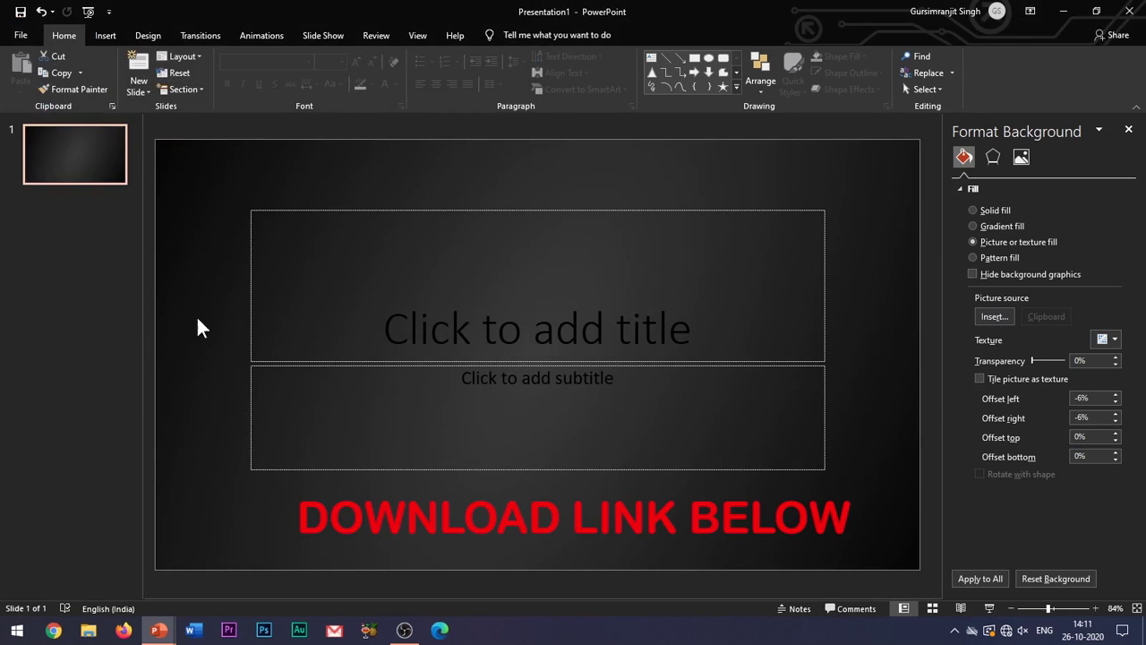
# Step: Delete the subtitle placeholder from the slide
pyautogui.click(382, 357)
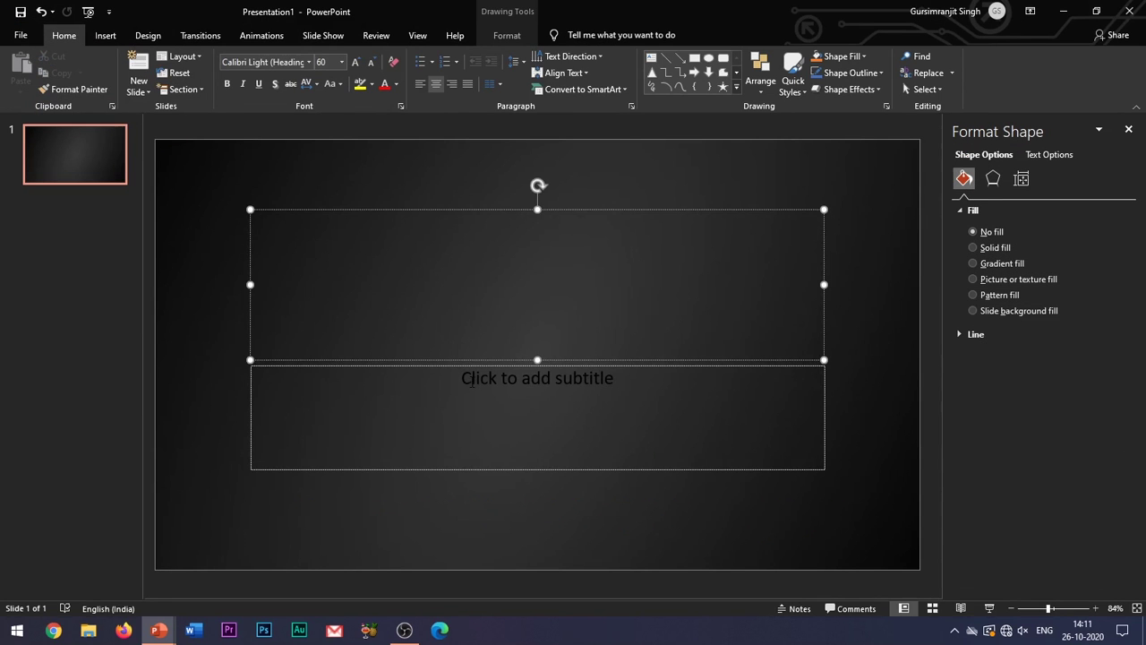
pyautogui.click(429, 365)
pyautogui.press('Delete')
pyautogui.click(429, 351)
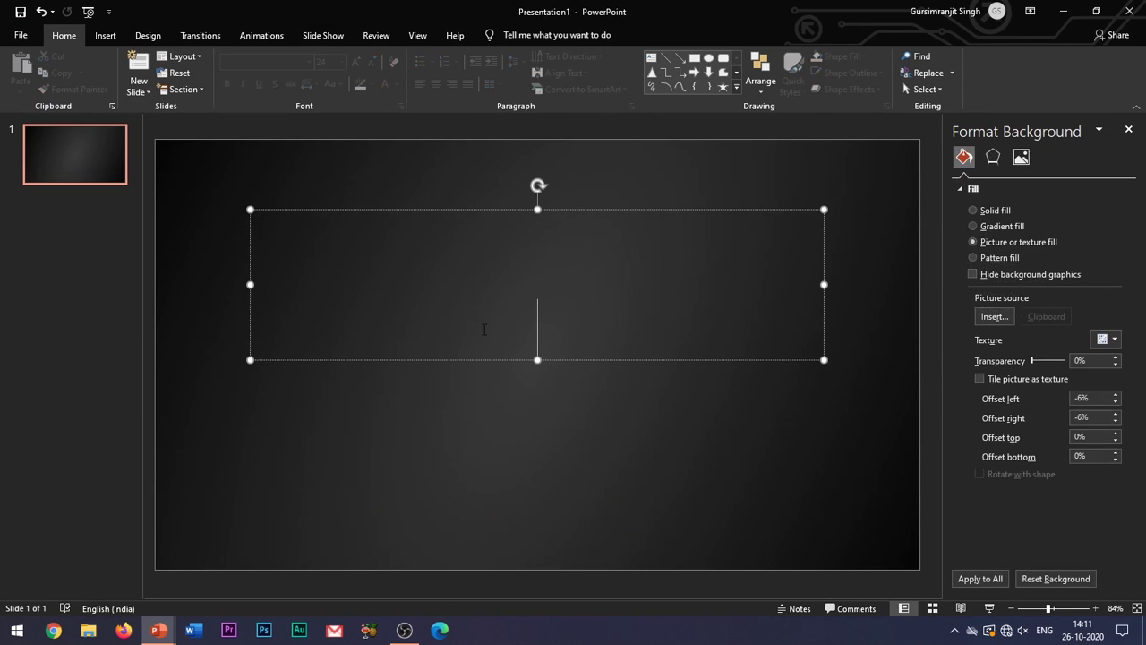
# Step: Type BEST, OF and POWERPOINT on three lines in the title box and select all the text
pyautogui.click(1129, 130)
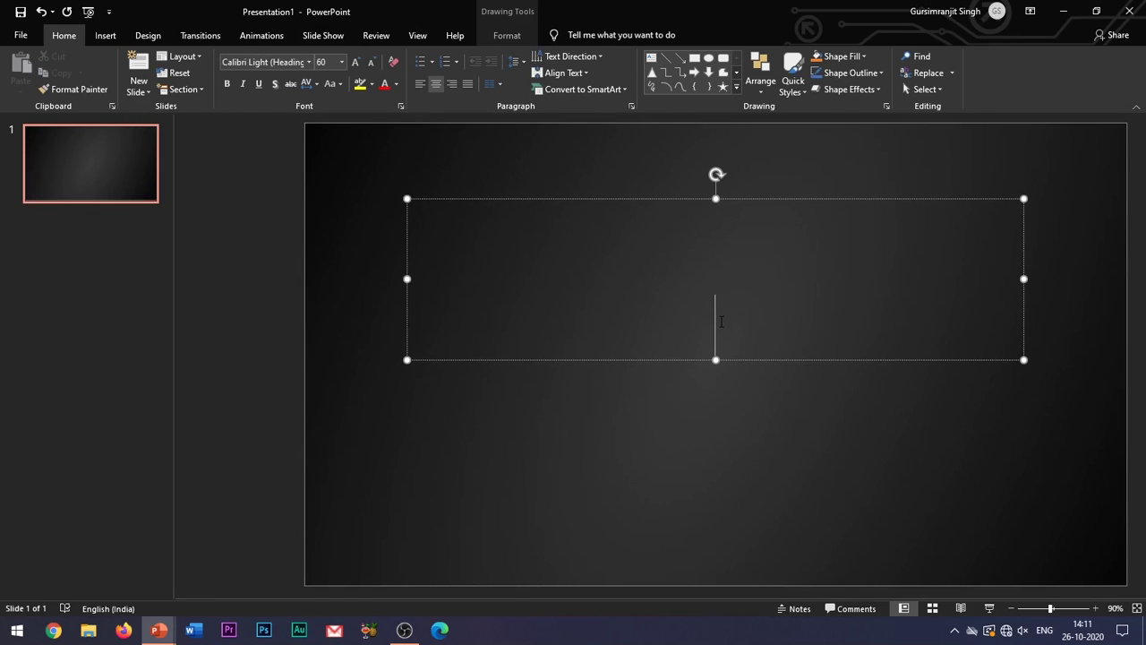
pyautogui.write('BEST')
pyautogui.press('Return')
pyautogui.write('OF')
pyautogui.press('Return')
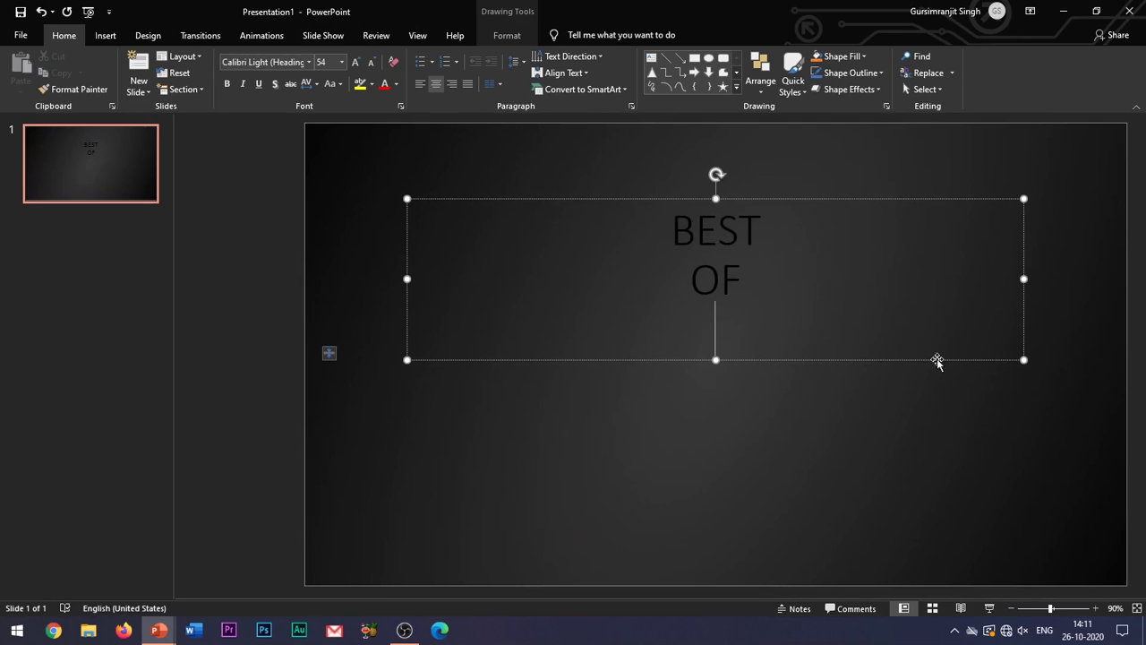
pyautogui.write('POWERPOINT')
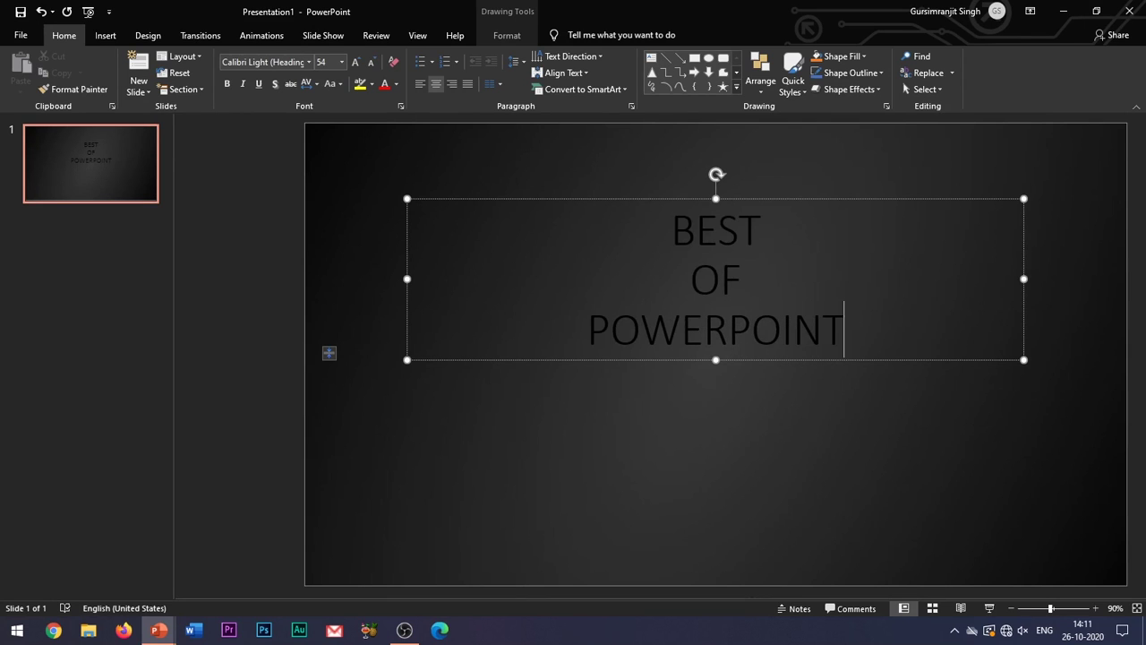
pyautogui.hotkey('ctrl', 'a')
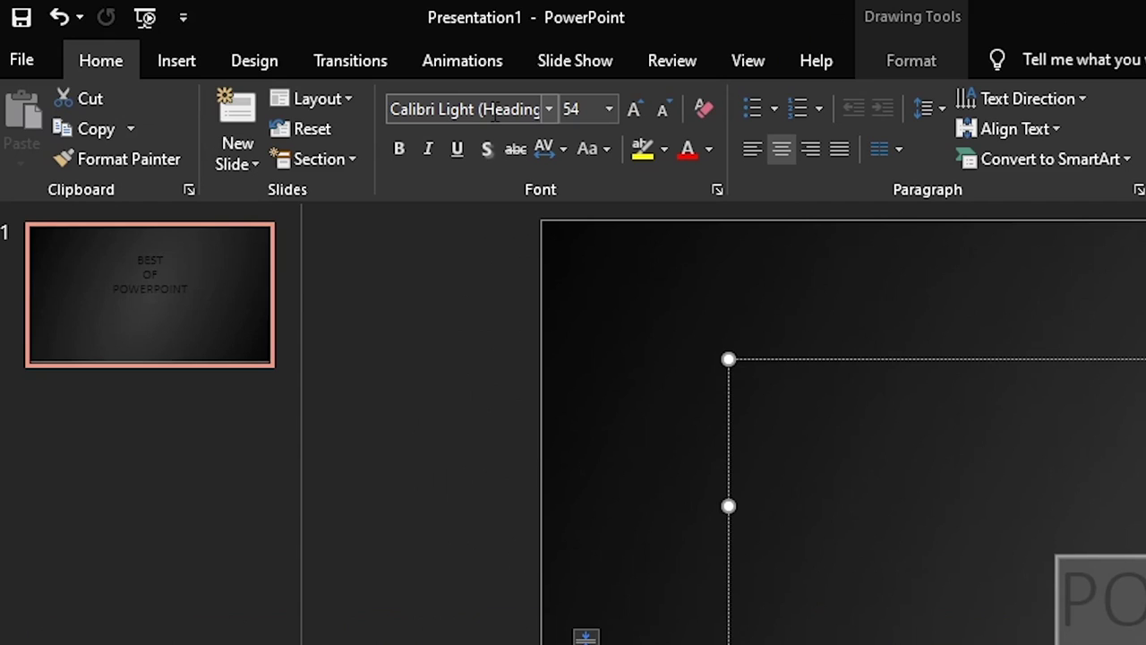
pyautogui.click(277, 64)
# Step: Enter Neon Future as the title's font name
pyautogui.write('Neon Future')
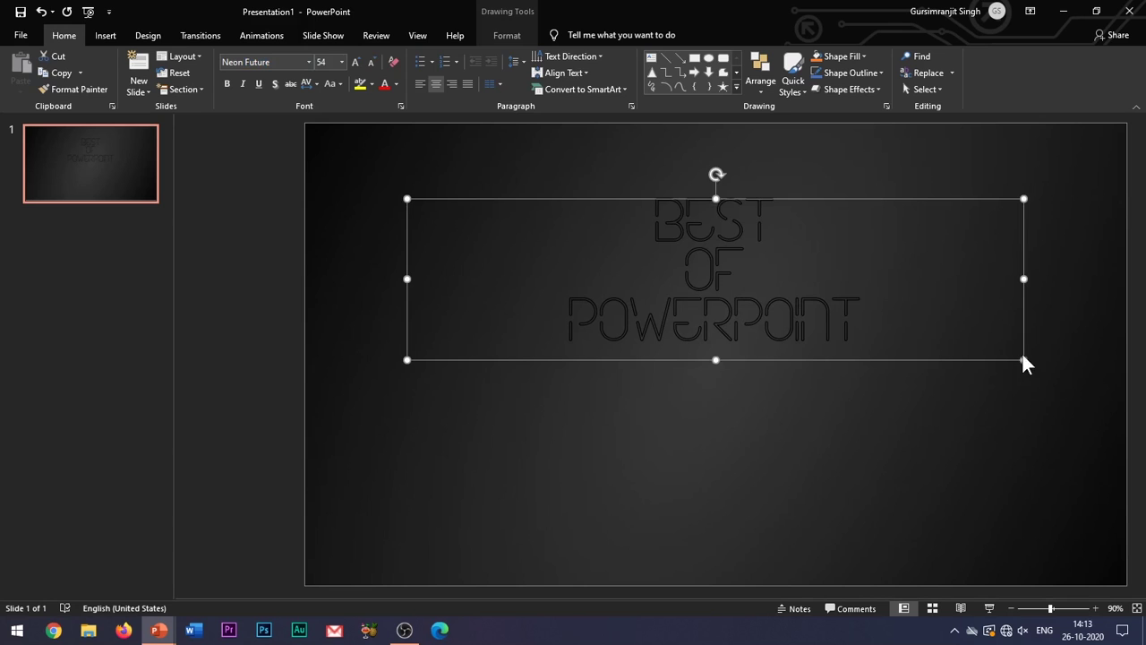
# Step: Move and enlarge the title box to fill the slide, with text at size 96
pyautogui.click(999, 407)
pyautogui.click(685, 197)
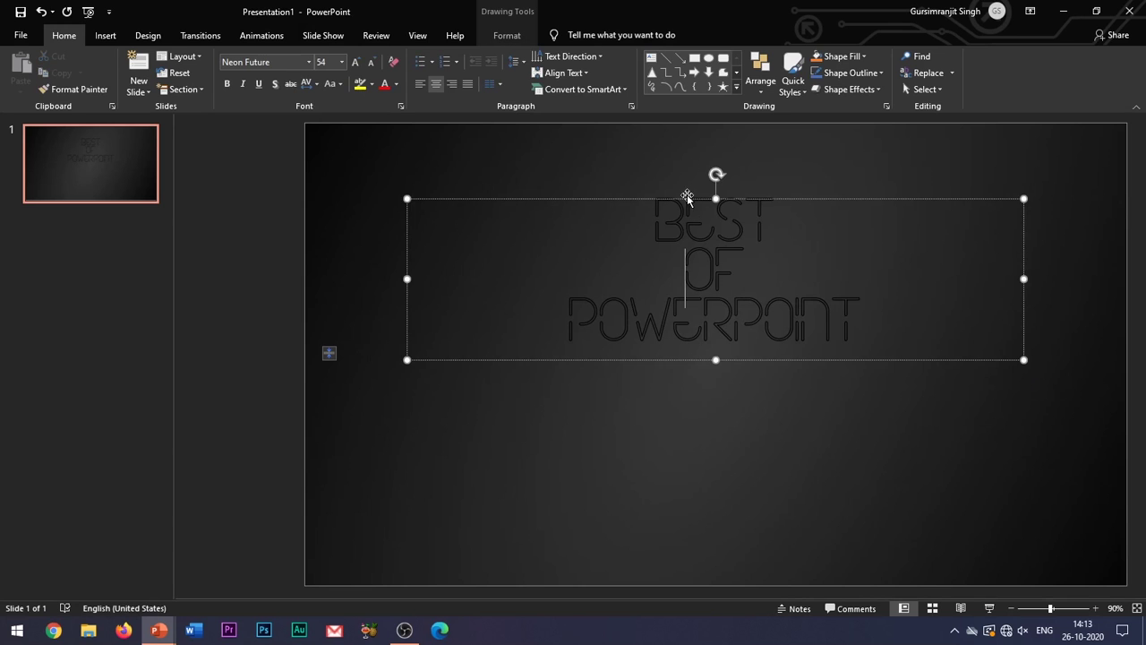
pyautogui.moveTo(686, 197); pyautogui.dragTo(575, 167)
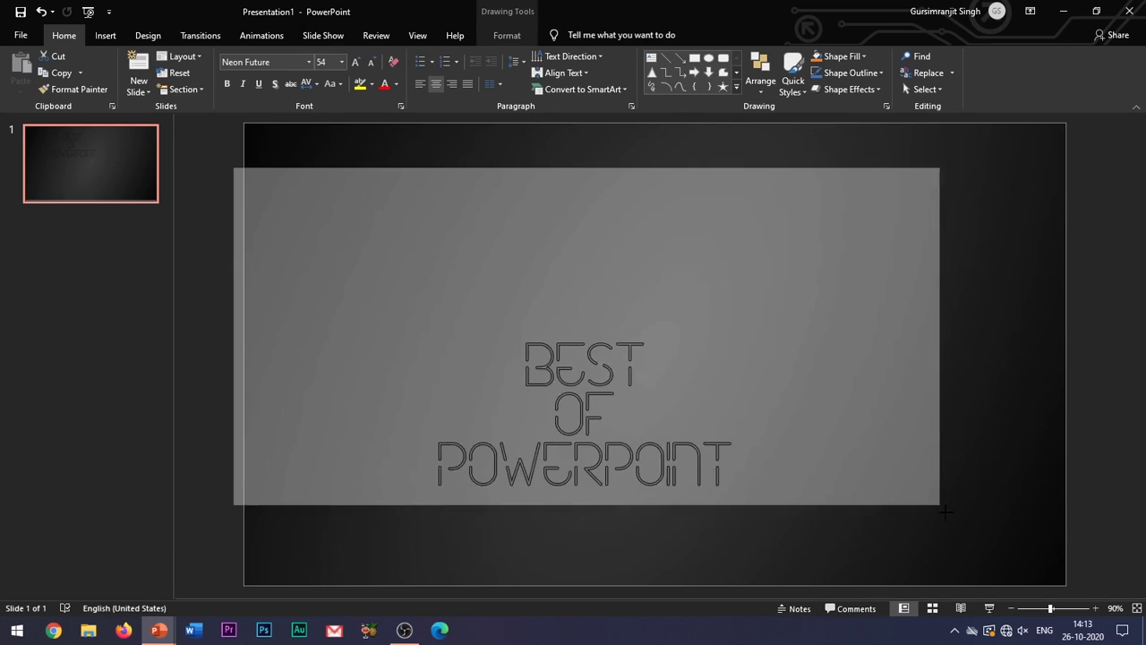
pyautogui.moveTo(849, 329); pyautogui.dragTo(1033, 523)
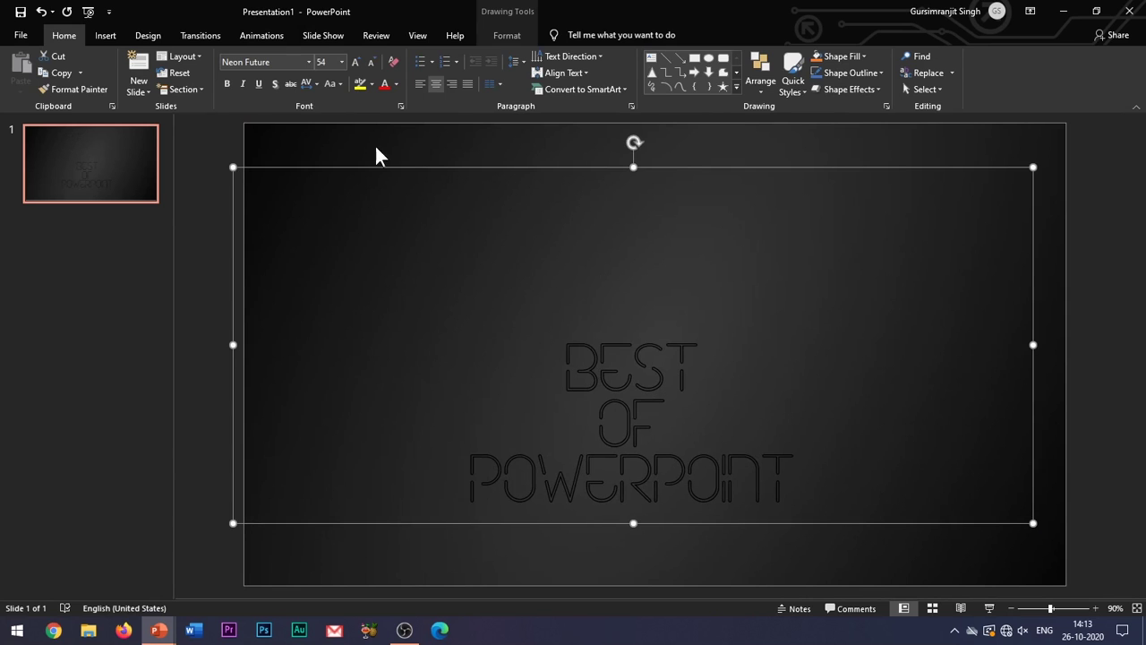
pyautogui.click(355, 63)
pyautogui.click(356, 62)
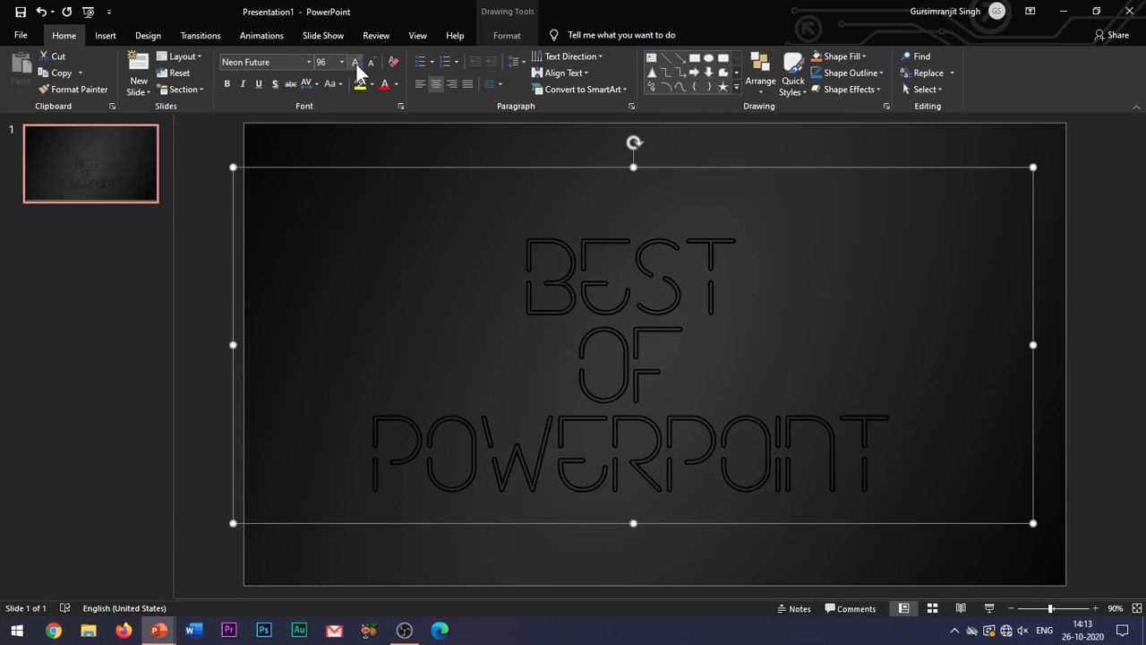
pyautogui.click(356, 63)
pyautogui.click(371, 63)
# Step: Copy and paste the title box, then drag the duplicate over the original
pyautogui.hotkey('ctrl', 'c')
pyautogui.hotkey('ctrl', 'v')
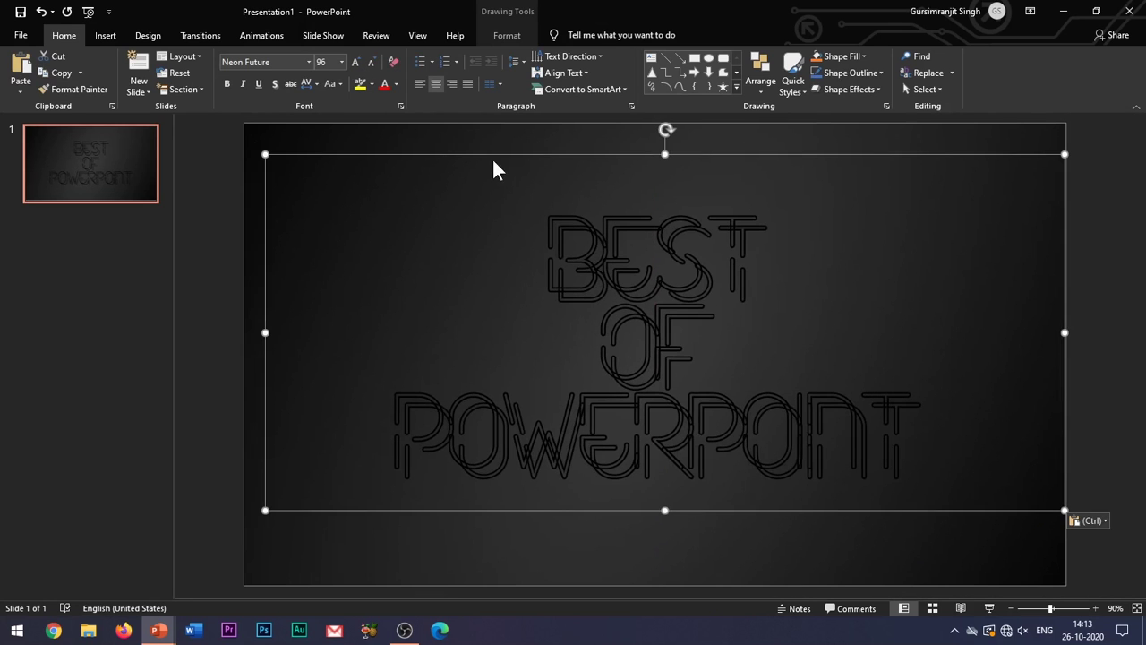
pyautogui.moveTo(492, 154)
pyautogui.mouseDown()
pyautogui.moveTo(464, 136)
pyautogui.moveTo(481, 140)
pyautogui.mouseUp()
# Step: Align the duplicate, then colour BEST: B red, E yellow, S blue, T green
pyautogui.moveTo(548, 269); pyautogui.dragTo(602, 269)
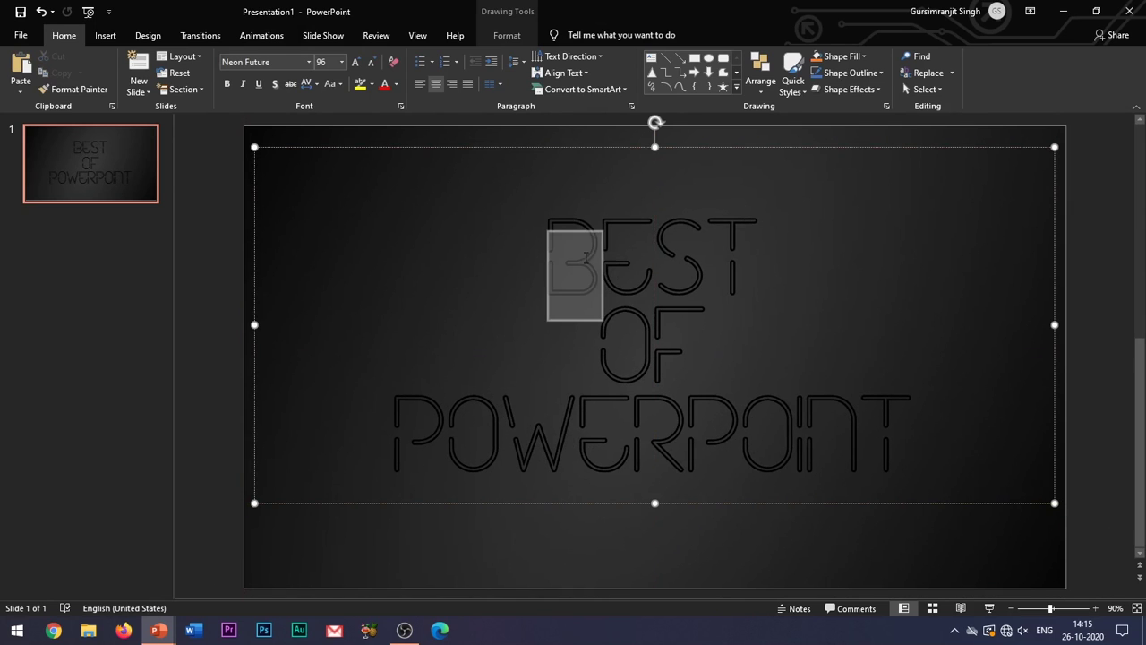
pyautogui.click(388, 83)
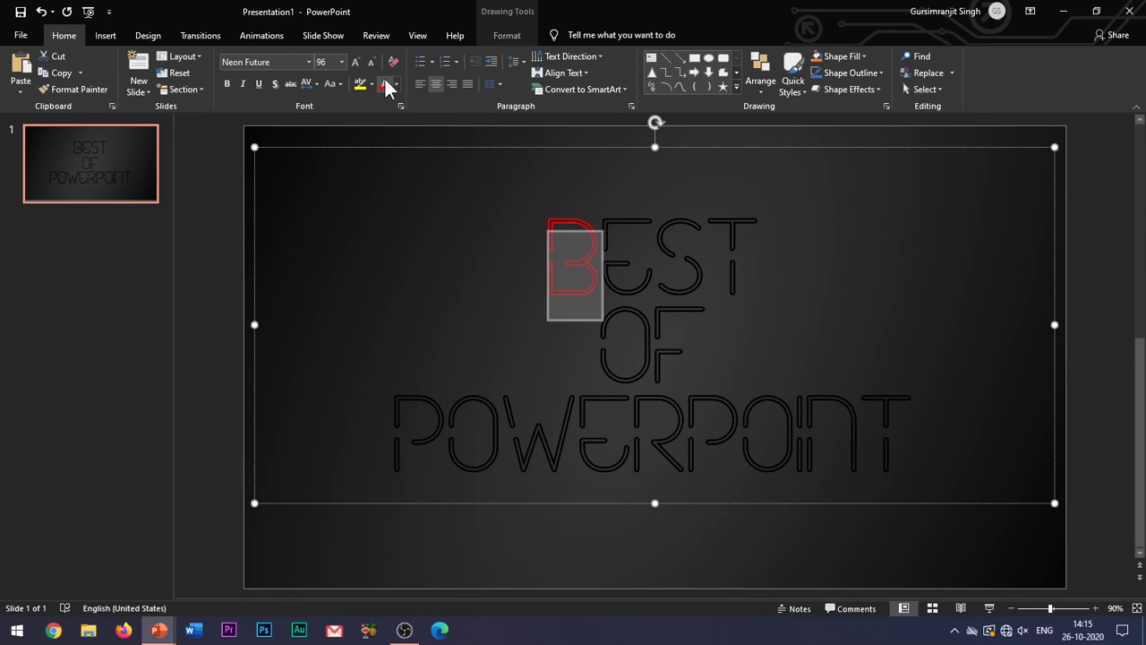
pyautogui.press('Right')
pyautogui.hotkey('shift', 'Right')
pyautogui.click(395, 84)
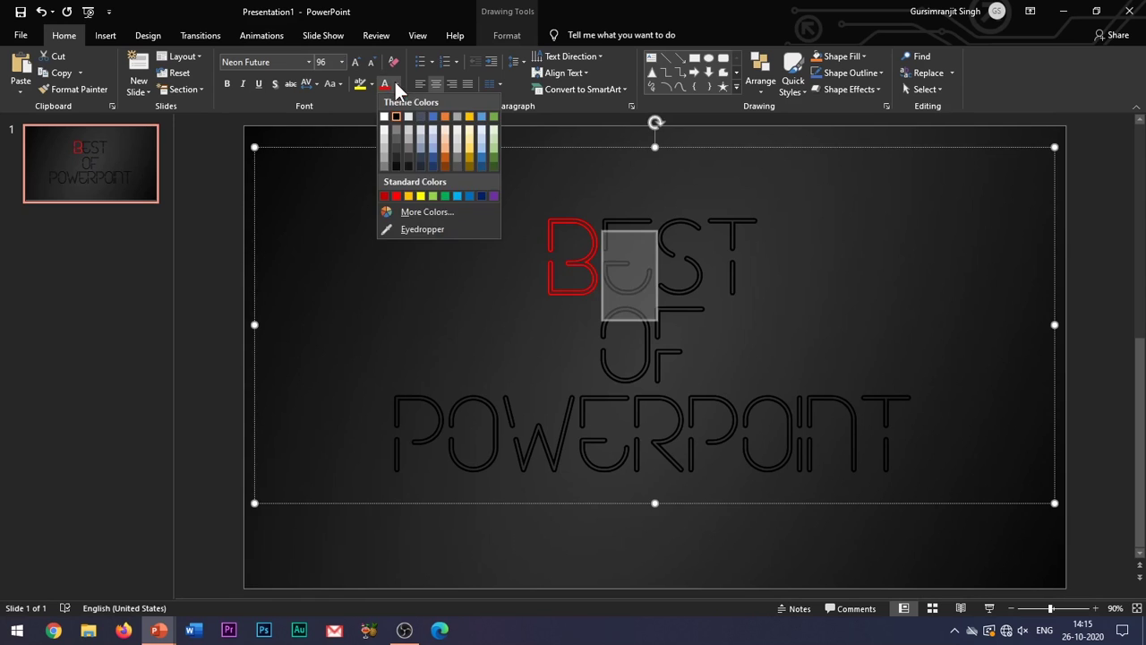
pyautogui.click(420, 199)
pyautogui.moveTo(672, 240); pyautogui.dragTo(737, 234)
pyautogui.click(396, 83)
pyautogui.click(458, 199)
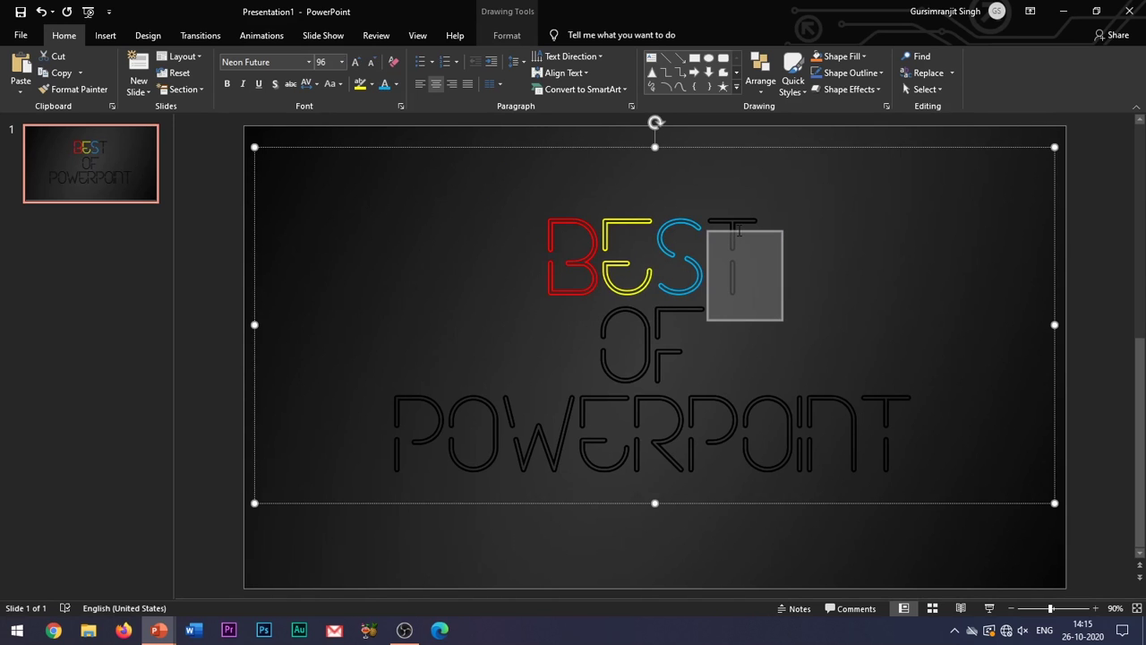
pyautogui.click(394, 84)
pyautogui.click(447, 194)
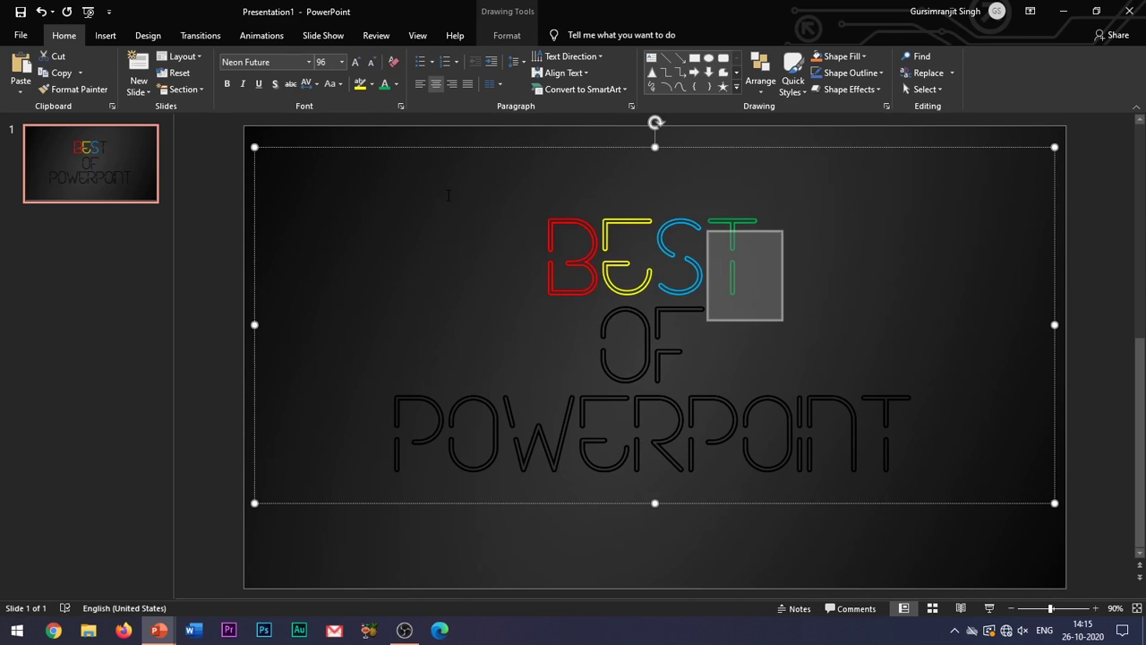
# Step: Colour the O of OF purple and the F peach
pyautogui.moveTo(600, 358); pyautogui.dragTo(657, 358)
pyautogui.click(396, 83)
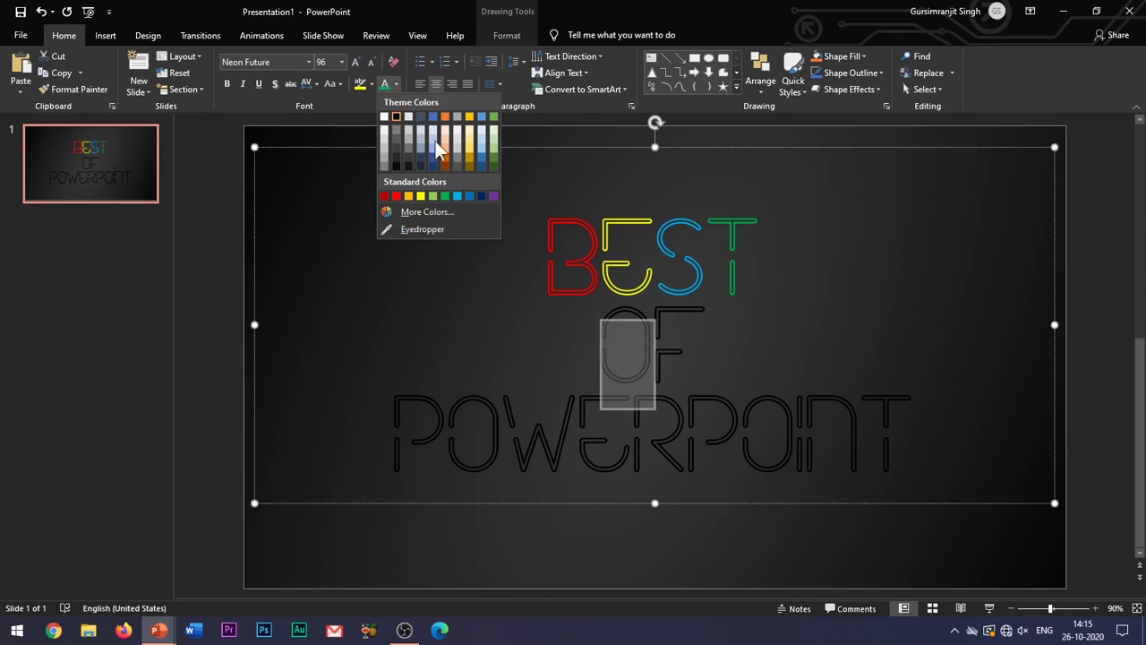
pyautogui.click(495, 198)
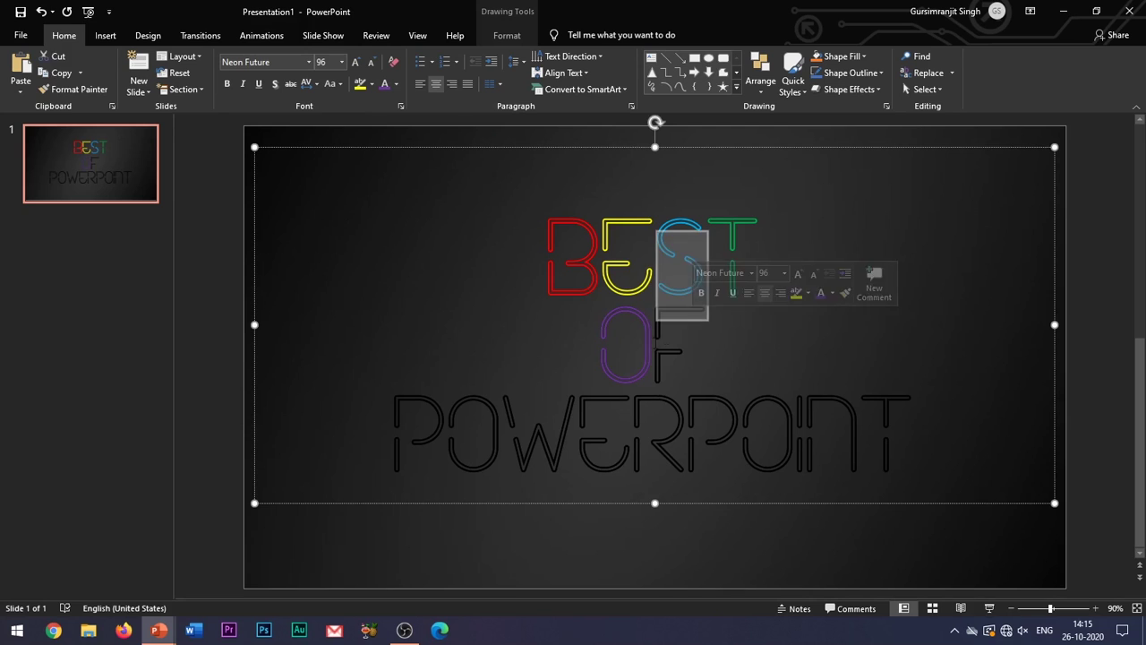
pyautogui.moveTo(600, 358)
pyautogui.mouseDown()
pyautogui.moveTo(710, 342)
pyautogui.moveTo(703, 335)
pyautogui.mouseUp()
pyautogui.click(395, 85)
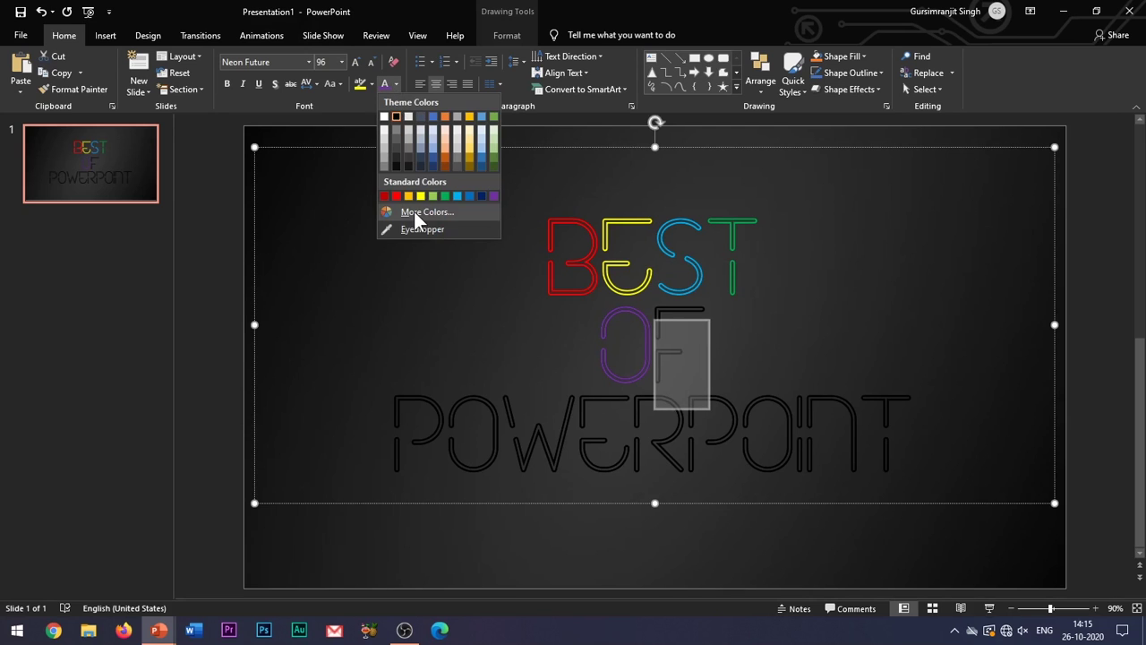
pyautogui.click(446, 152)
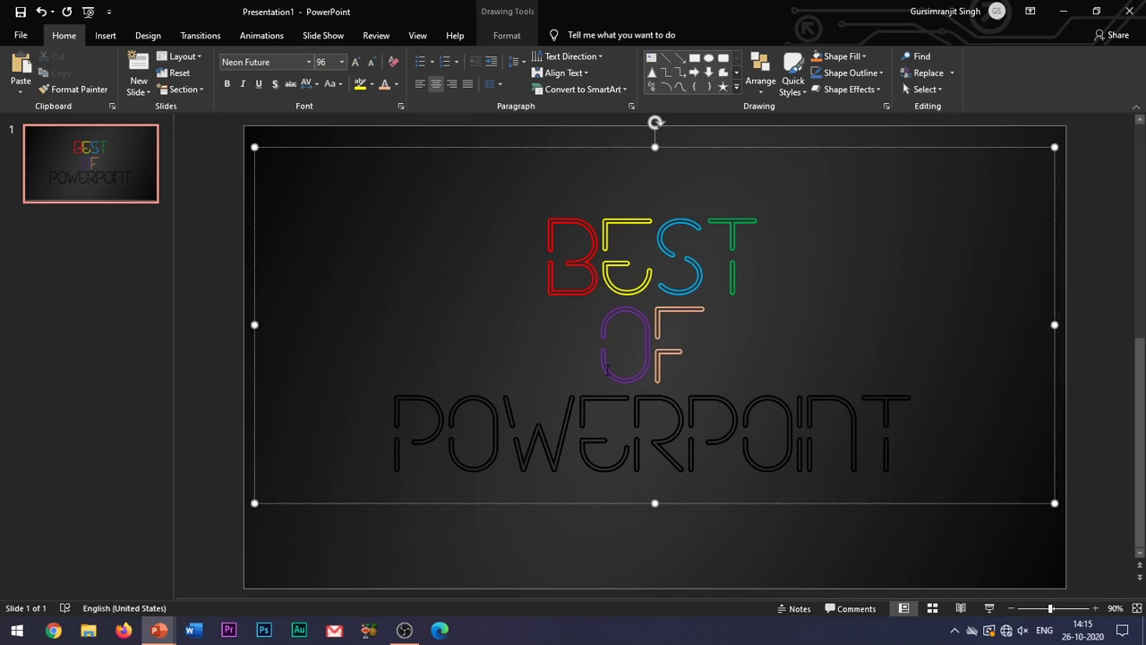
# Step: Colour the first P of POWERPOINT, trying a custom pink before settling on green
pyautogui.moveTo(394, 439); pyautogui.dragTo(450, 438)
pyautogui.click(396, 86)
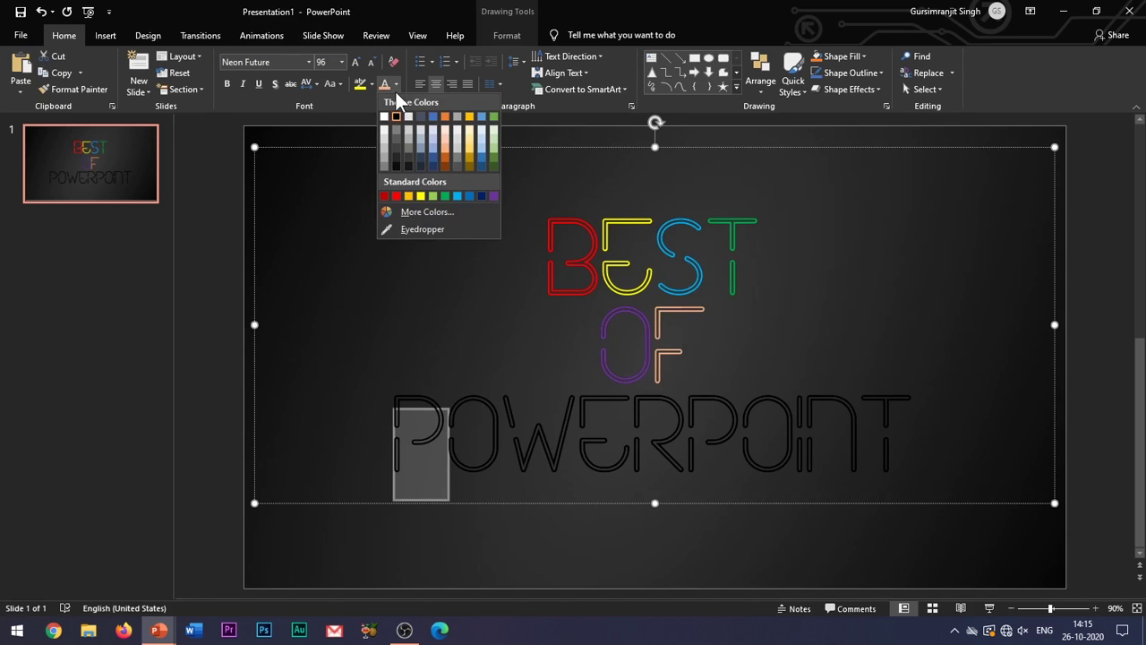
pyautogui.click(427, 212)
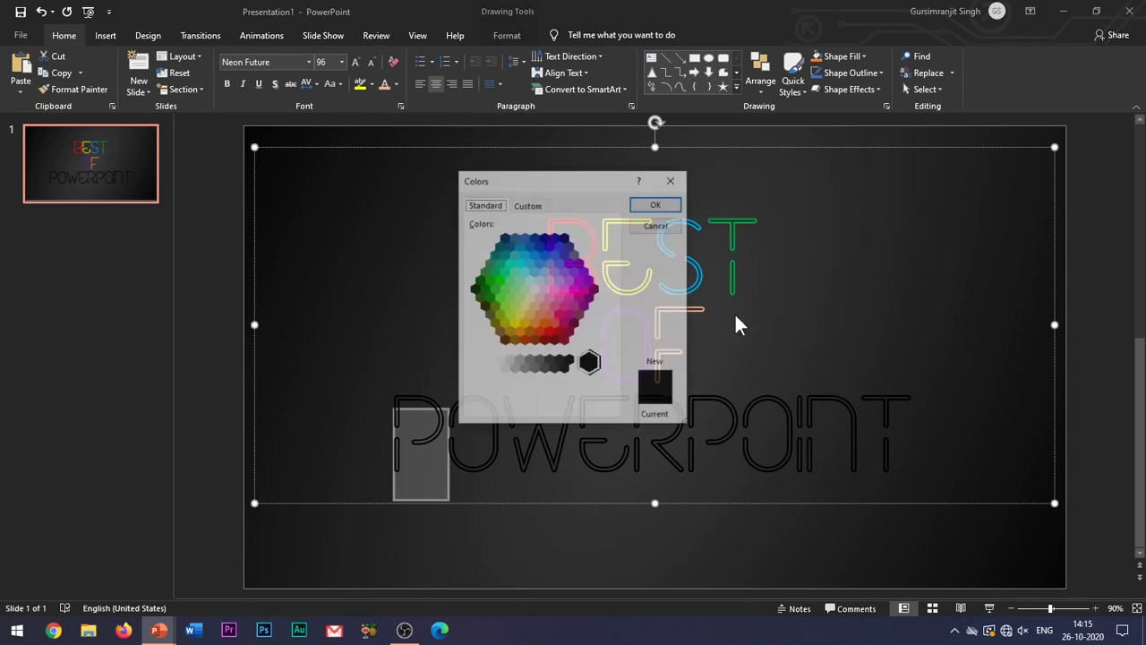
pyautogui.click(558, 302)
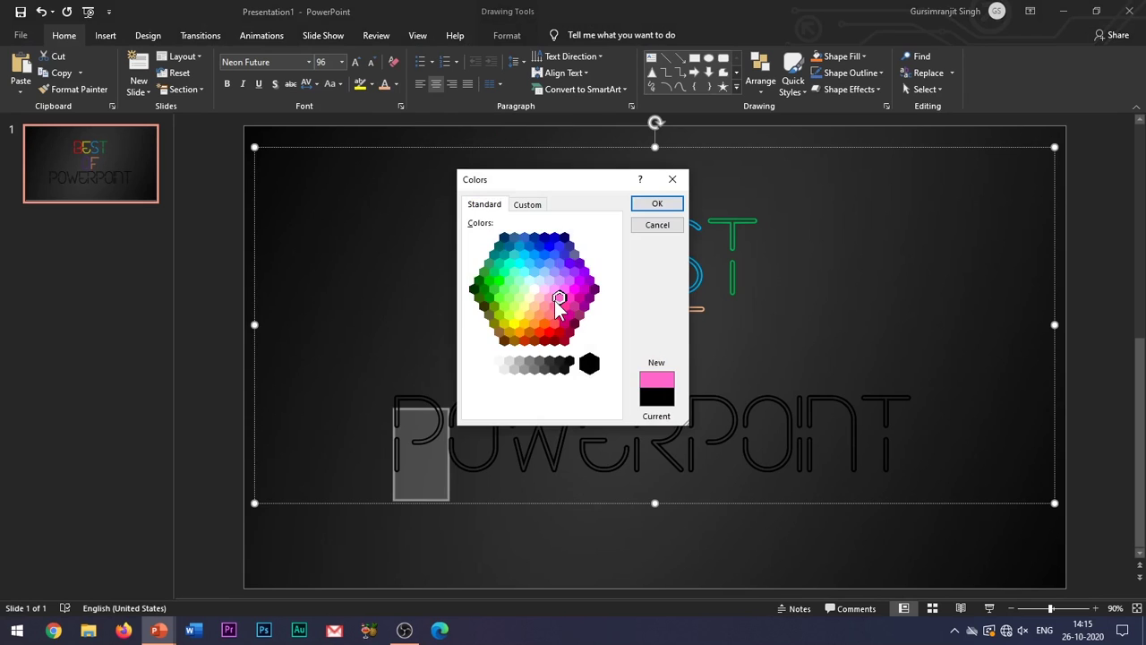
pyautogui.press('Return')
pyautogui.click(395, 86)
pyautogui.press('Escape')
pyautogui.moveTo(394, 438); pyautogui.dragTo(448, 438)
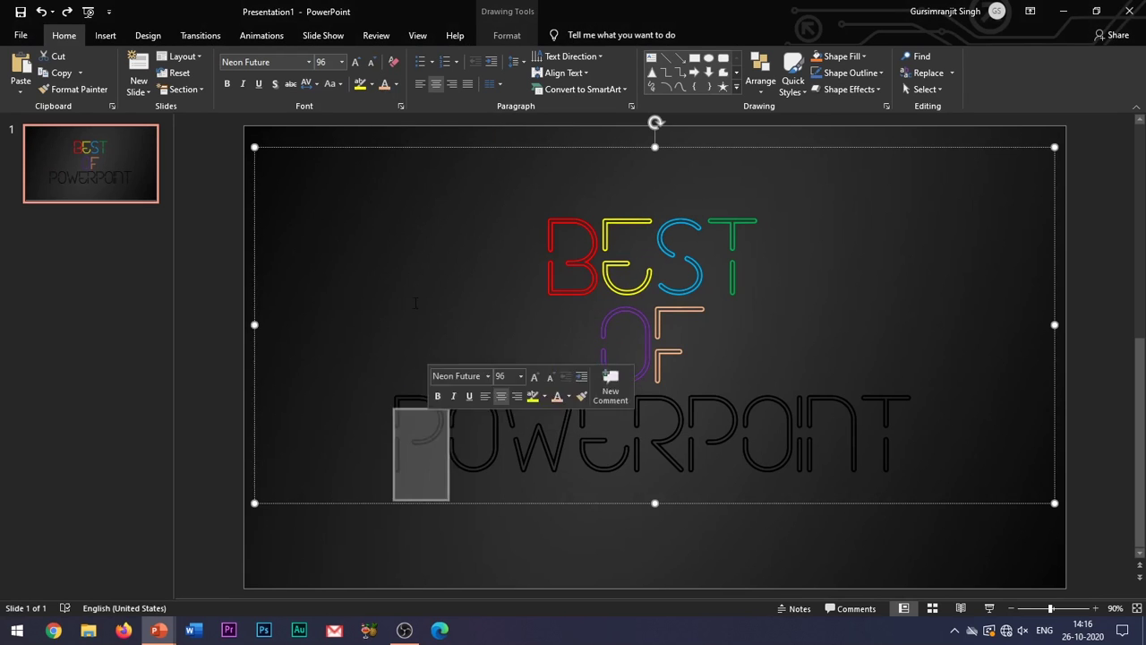
pyautogui.click(396, 86)
pyautogui.click(445, 195)
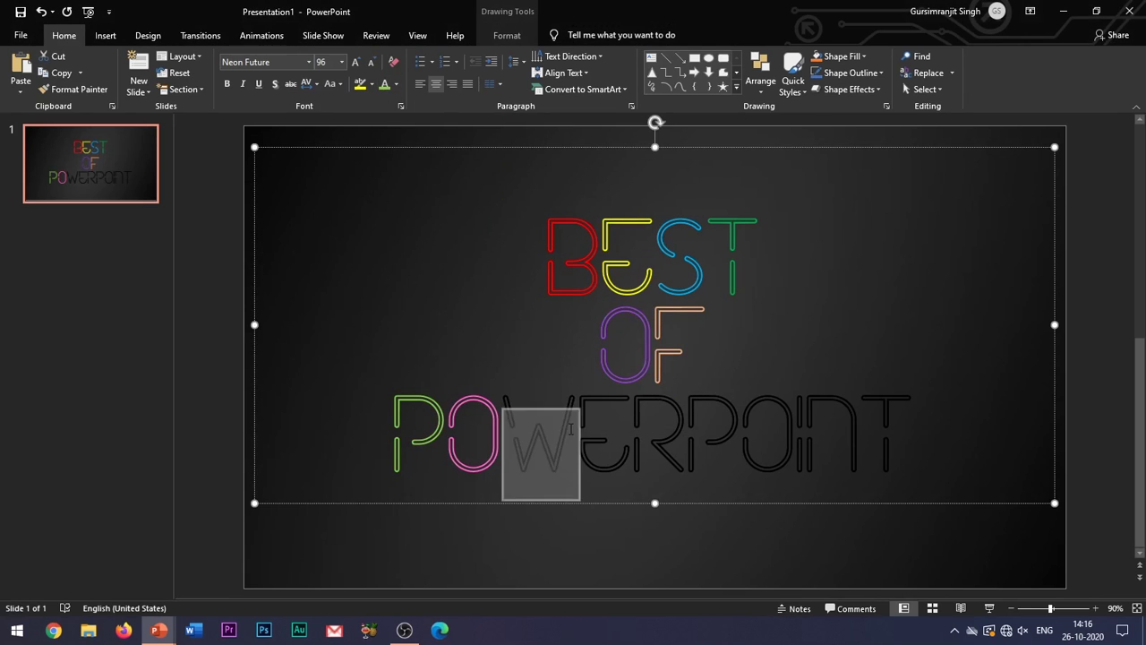
# Step: Colour POWERPOINT's W light grey, E red, R blue, second P cyan, O purple, I and N yellow
pyautogui.moveTo(512, 439); pyautogui.dragTo(560, 439)
pyautogui.click(395, 86)
pyautogui.click(408, 129)
pyautogui.moveTo(634, 439); pyautogui.dragTo(802, 438)
pyautogui.click(395, 86)
pyautogui.click(385, 83)
pyautogui.click(658, 202)
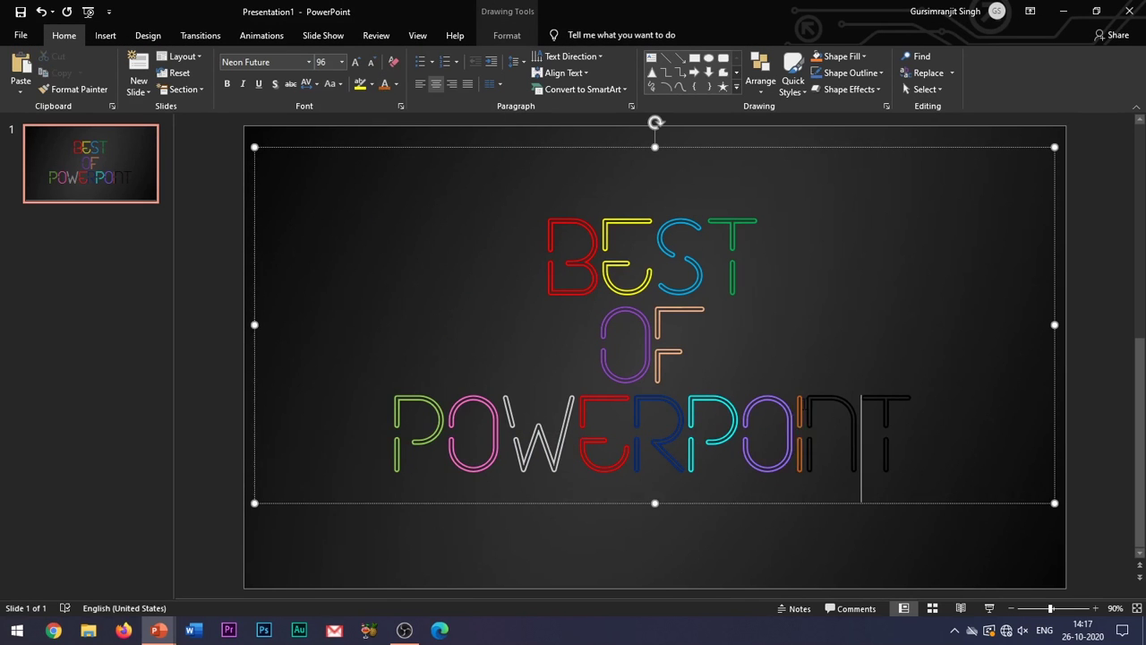
pyautogui.moveTo(394, 438); pyautogui.dragTo(902, 415)
pyautogui.click(396, 86)
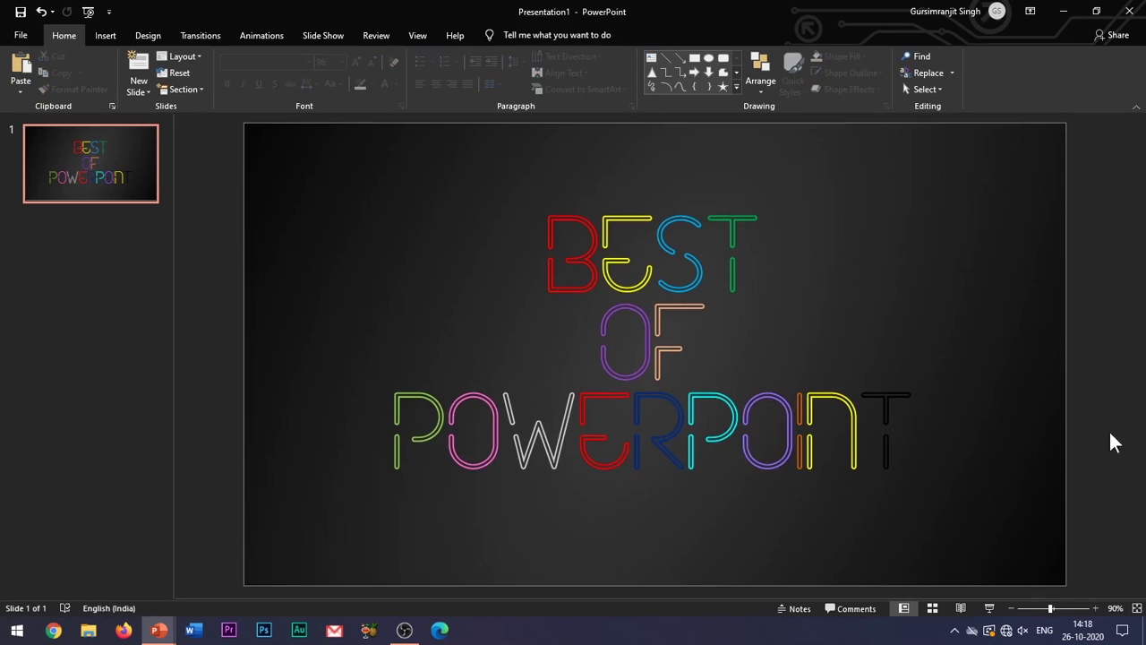
pyautogui.click(693, 273)
# Step: Make the final T of POWERPOINT blue, then select the whole title box
pyautogui.moveTo(909, 428); pyautogui.dragTo(861, 428)
pyautogui.click(396, 86)
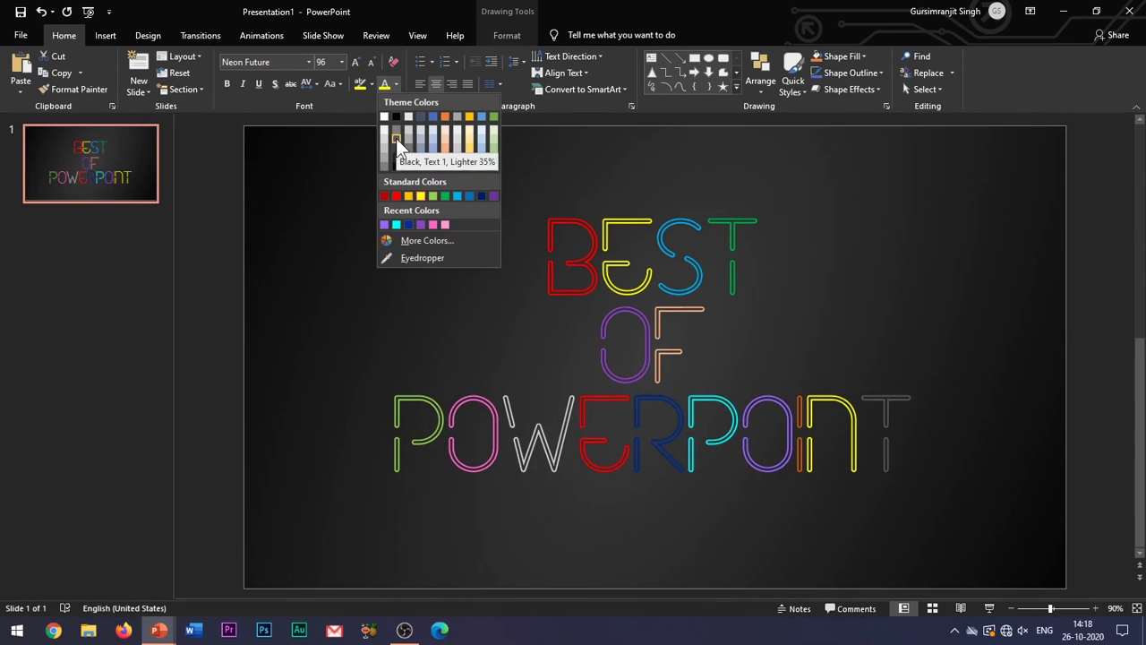
pyautogui.click(469, 195)
pyautogui.click(59, 384)
pyautogui.click(611, 148)
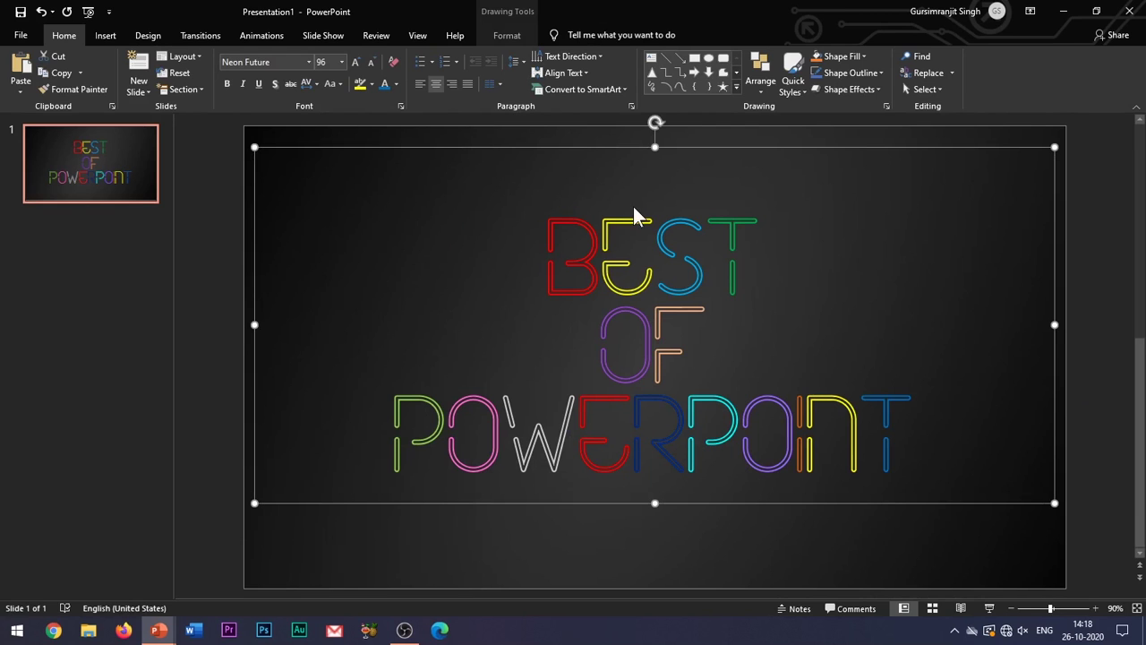
# Step: Apply a Text Effects glow to the title box, giving the letters a soft blue neon glow
pyautogui.click(519, 42)
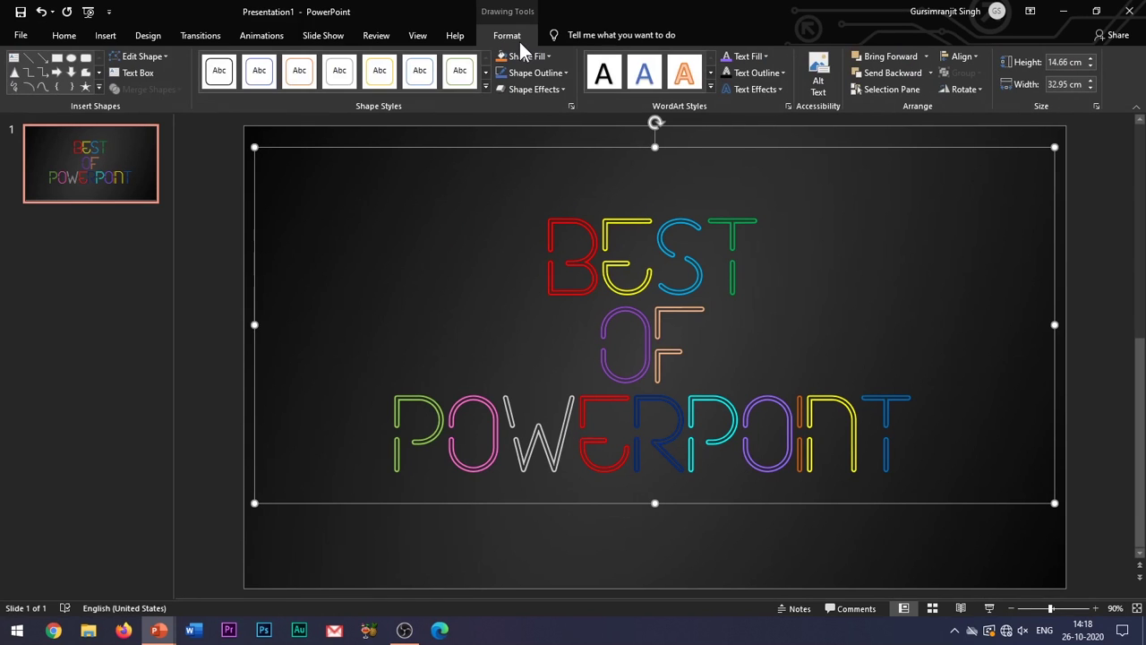
pyautogui.click(761, 91)
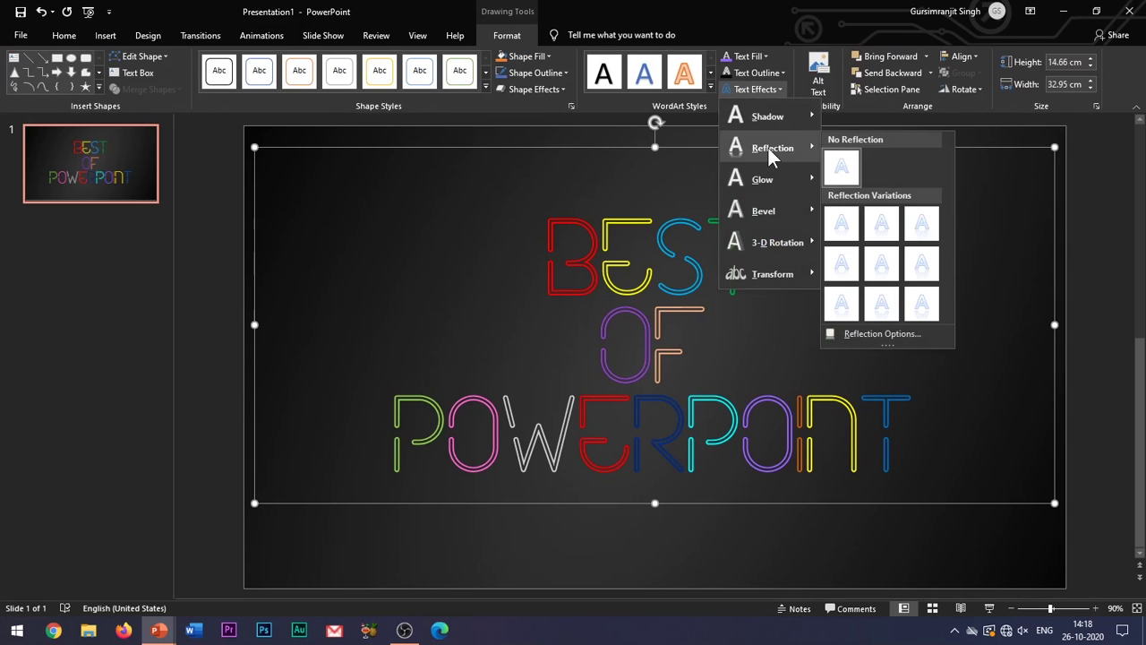
pyautogui.moveTo(763, 179)
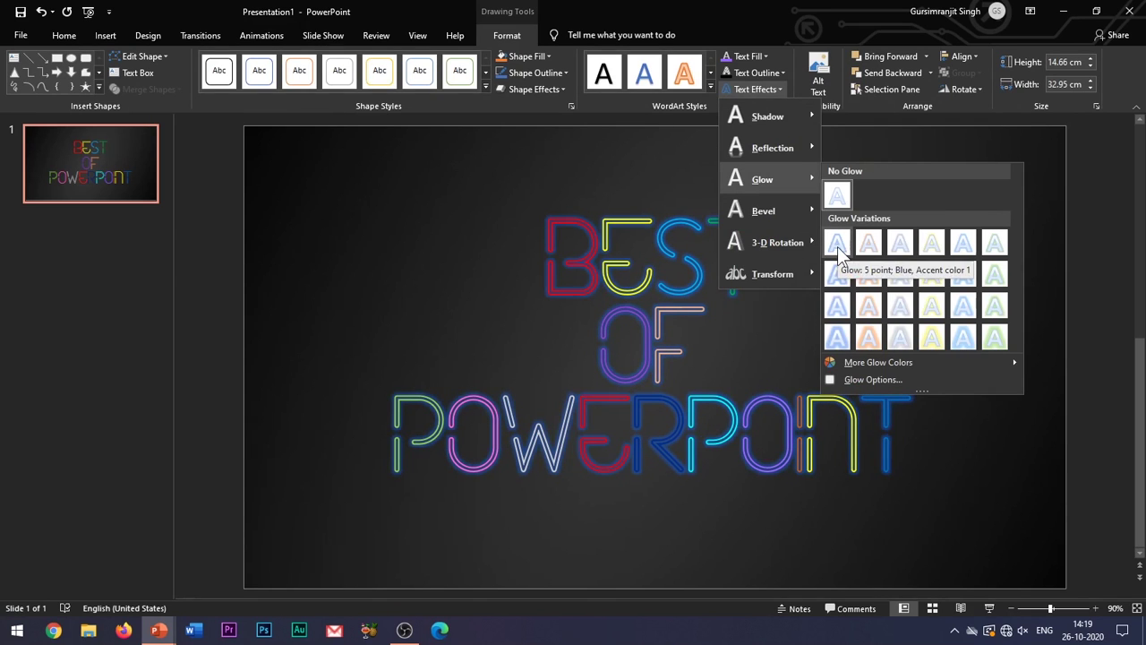
pyautogui.press('Escape')
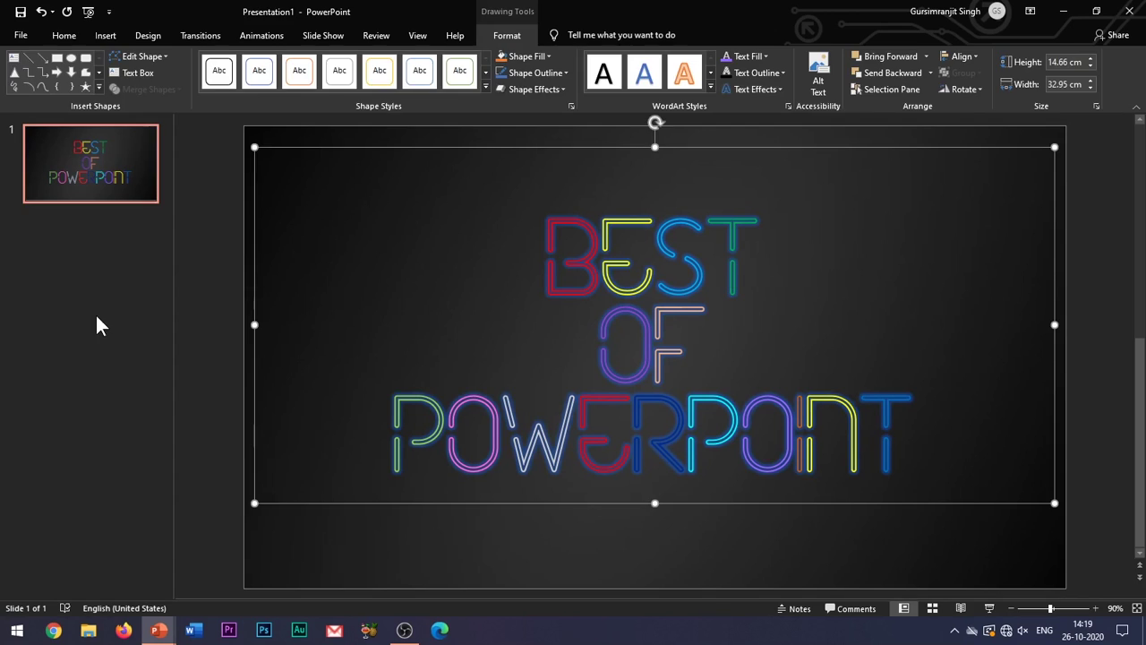
pyautogui.click(97, 324)
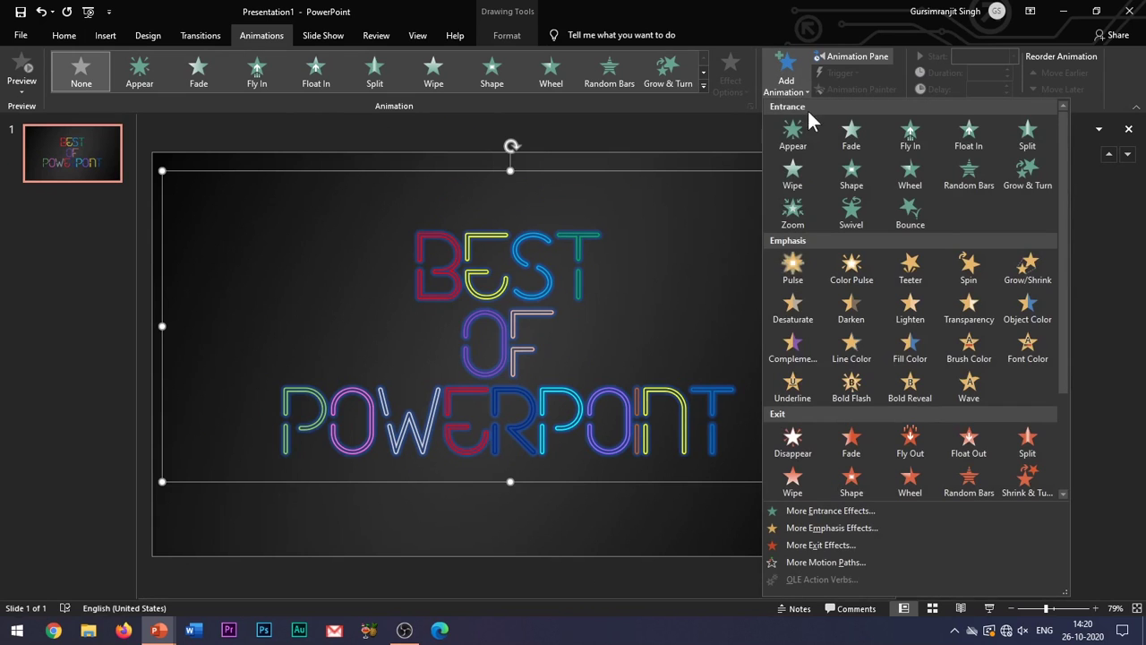
# Step: Add the Dissolve In entrance effect to the title from More Entrance Effects
pyautogui.click(819, 507)
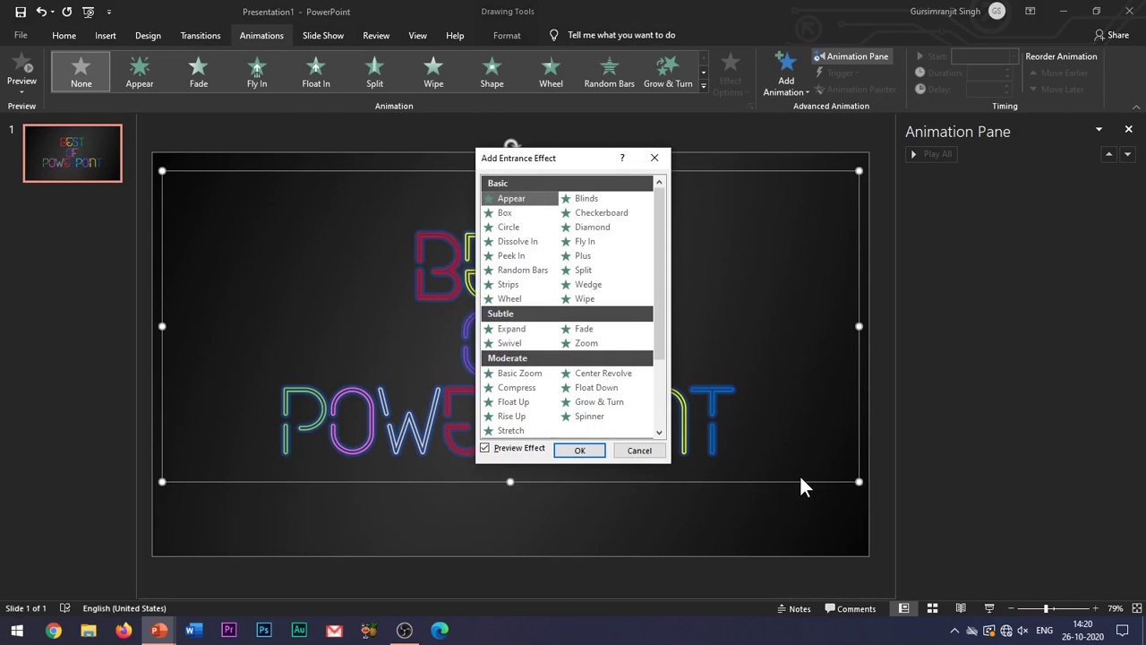
pyautogui.click(516, 242)
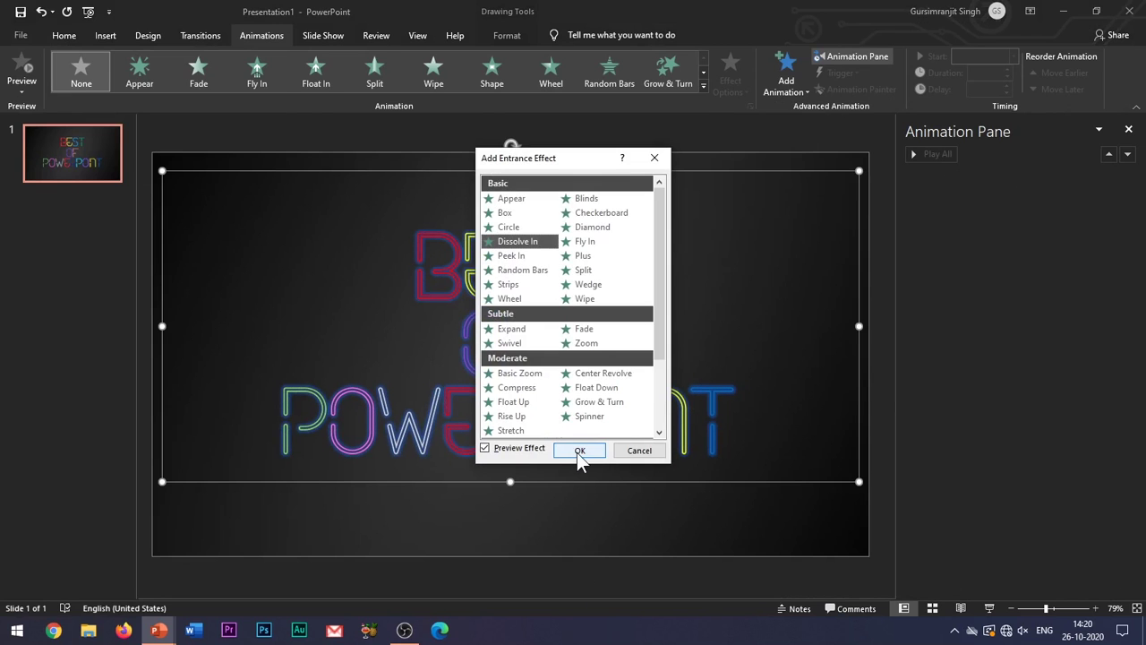
pyautogui.click(578, 452)
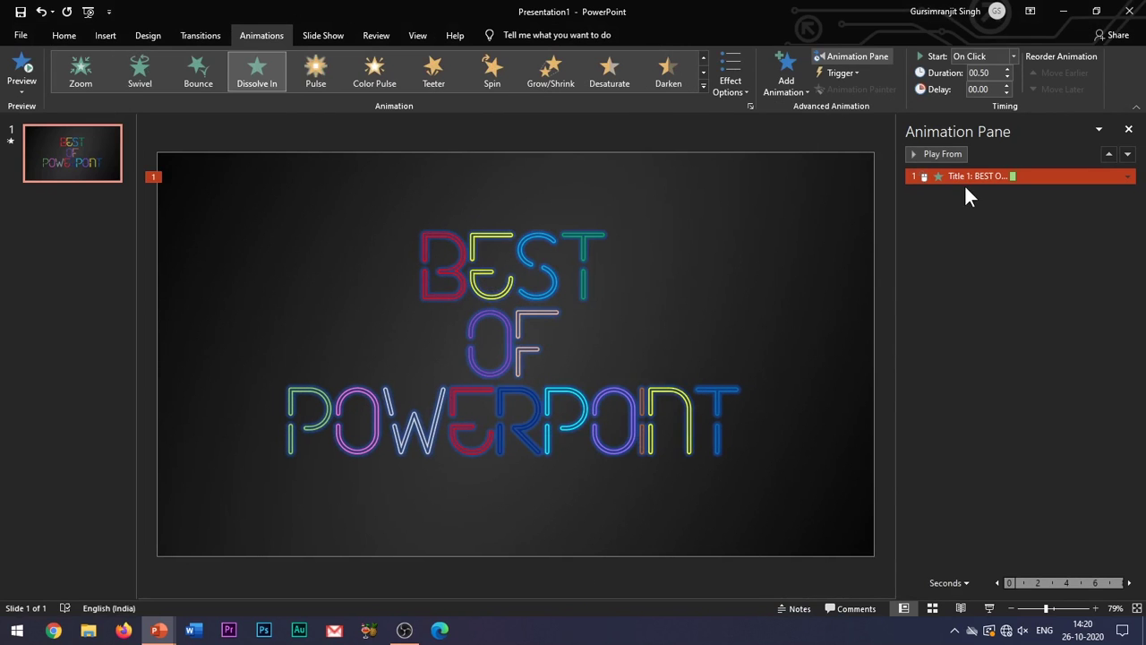
# Step: In the Dissolve In effect options, animate the title text by letter
pyautogui.rightClick(965, 179)
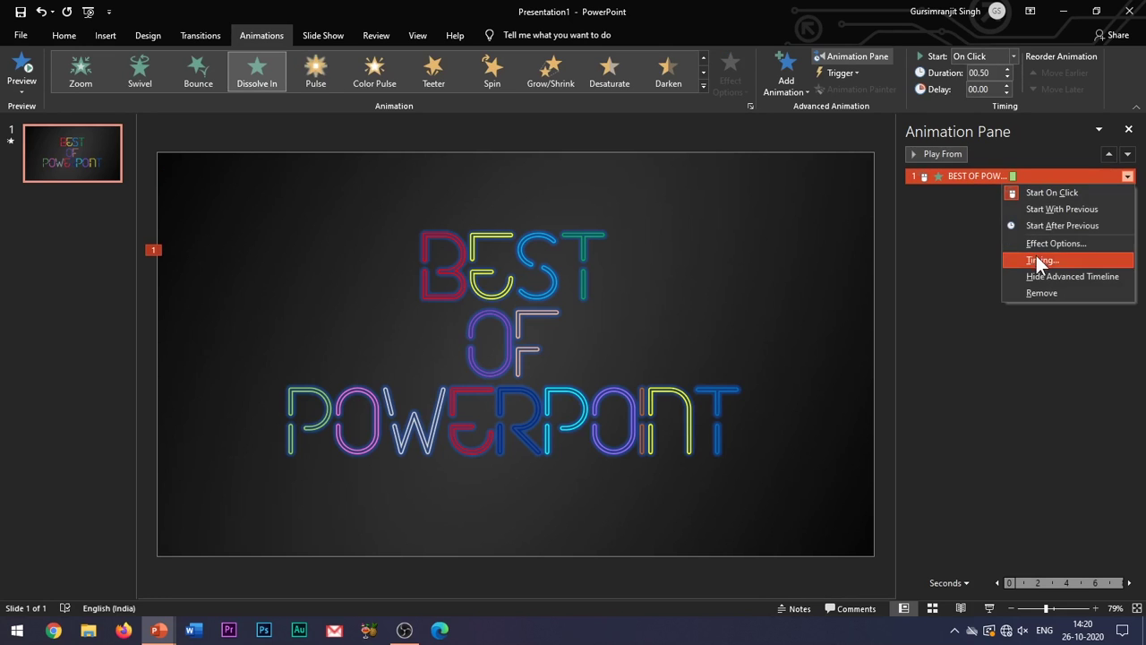
pyautogui.click(1054, 244)
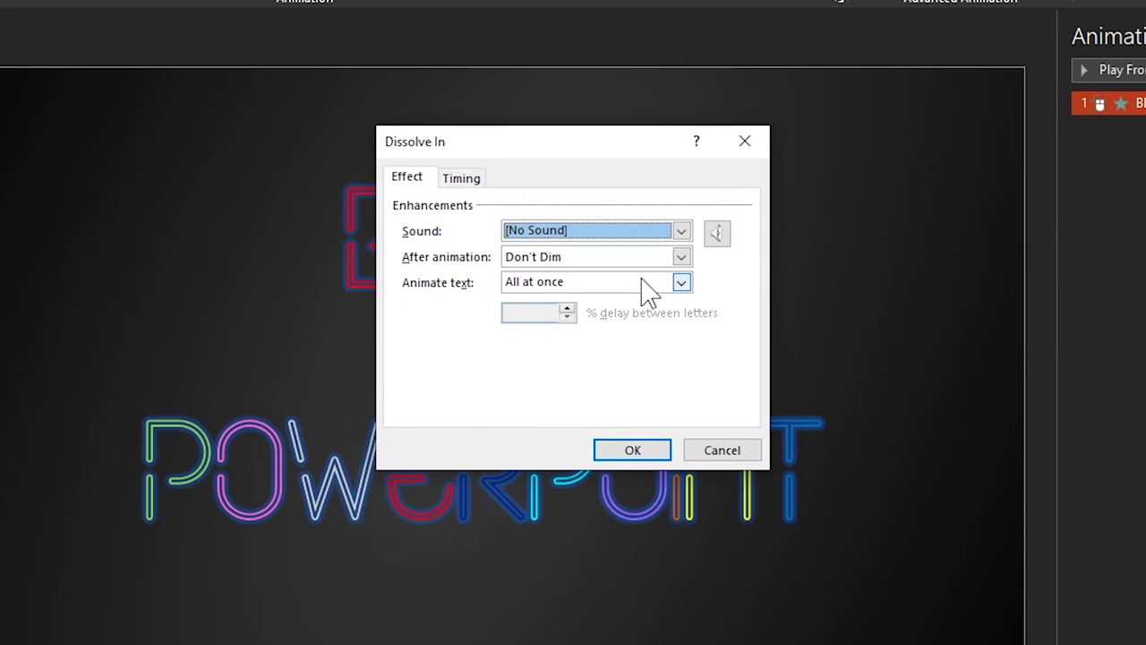
pyautogui.click(682, 283)
pyautogui.click(567, 328)
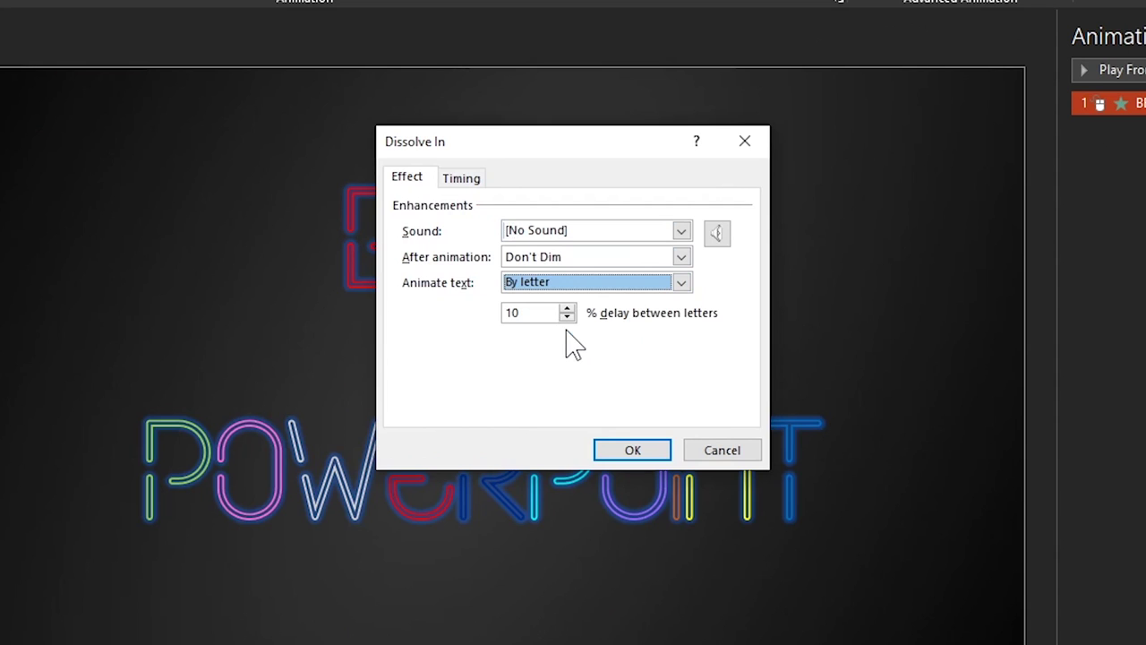
# Step: Set the animation timing to start After Previous with a 3-second duration and apply
pyautogui.click(461, 178)
pyautogui.click(537, 210)
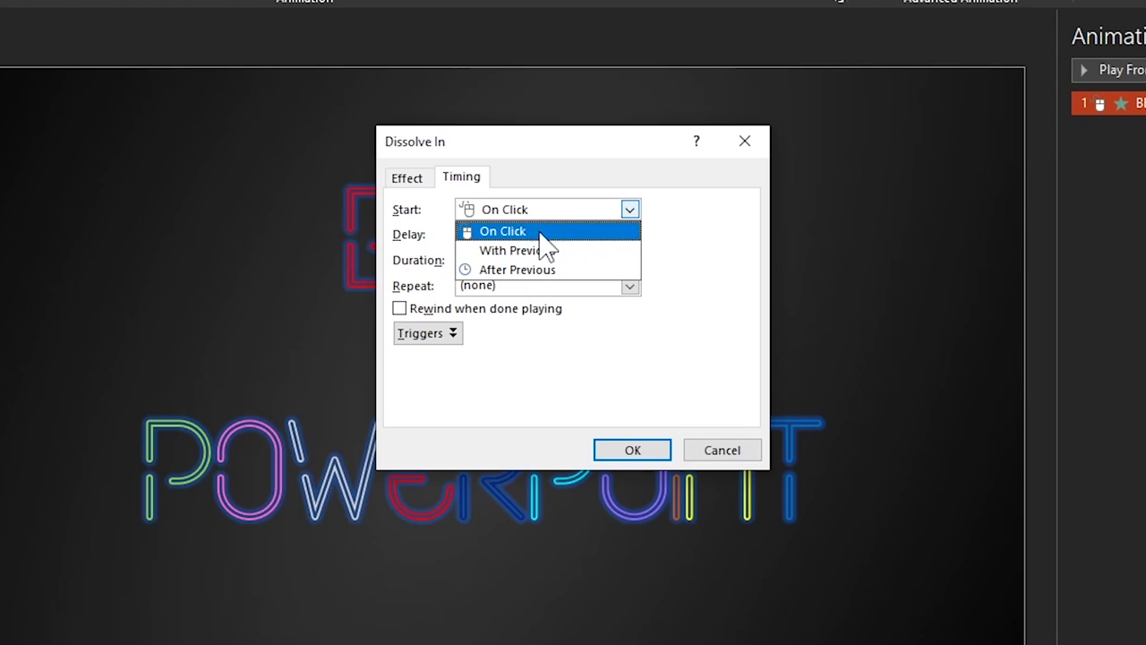
pyautogui.click(543, 269)
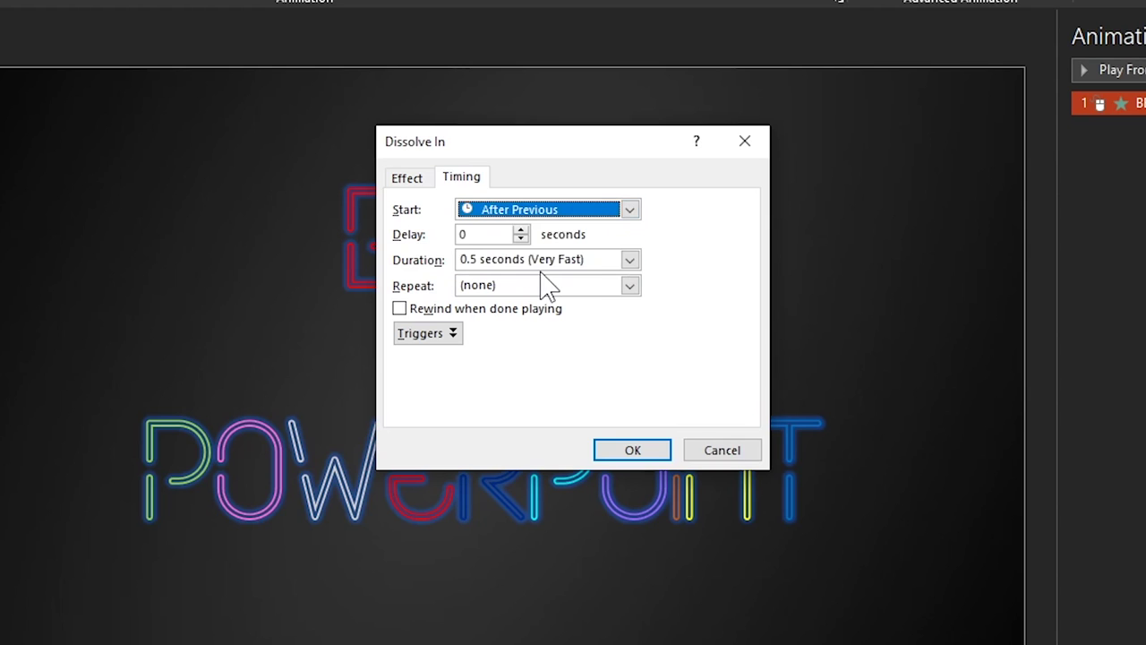
pyautogui.click(630, 259)
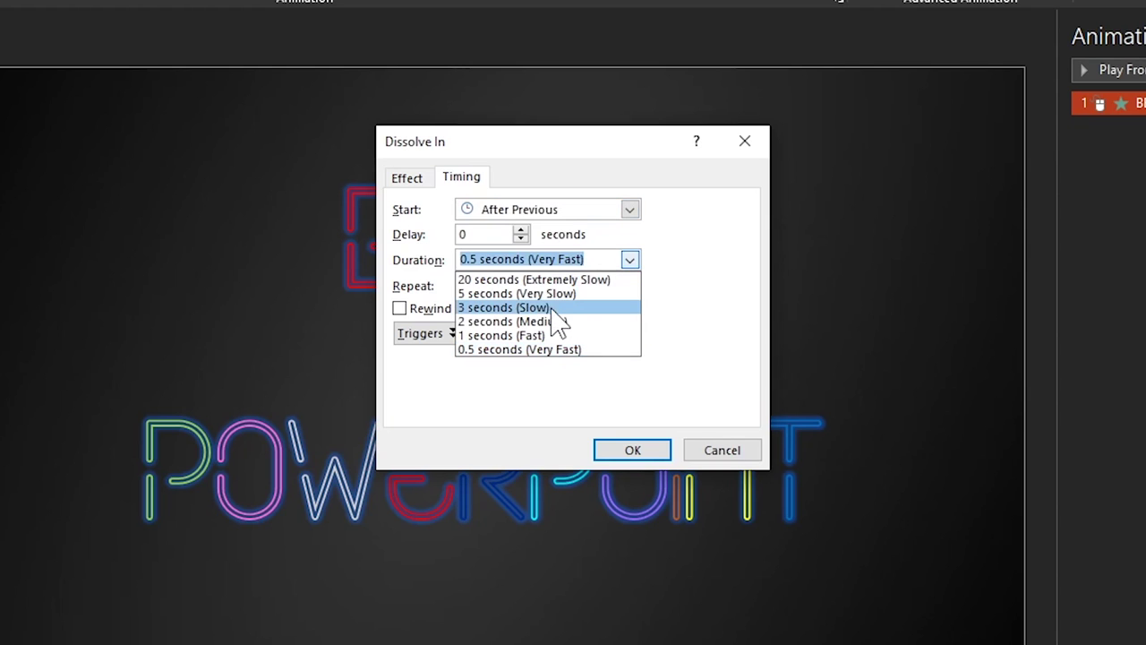
pyautogui.click(512, 310)
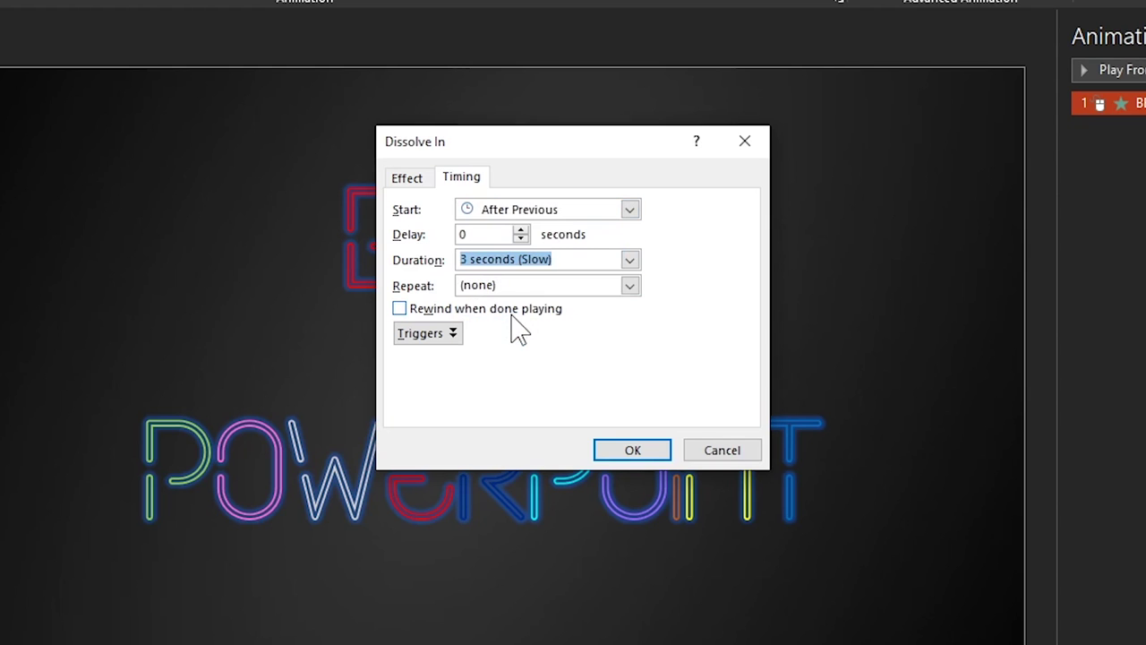
pyautogui.click(632, 449)
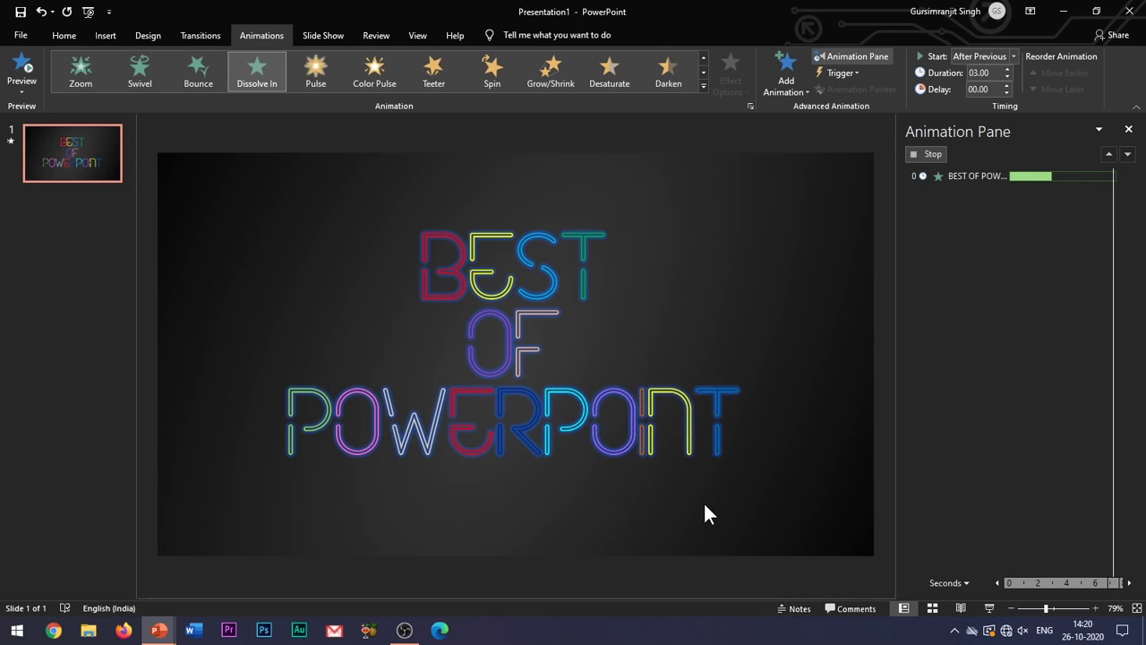